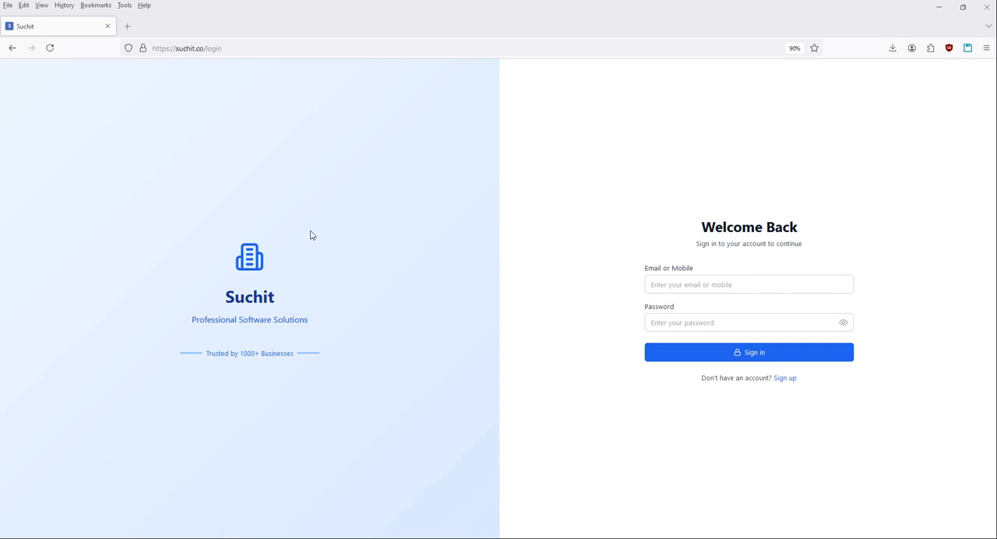
# Open the account sign-up form and fill in the full name, e-mail address and mobile number.
pyautogui.click(786, 378)
pyautogui.click(690, 222)
pyautogui.write('MAHESH')
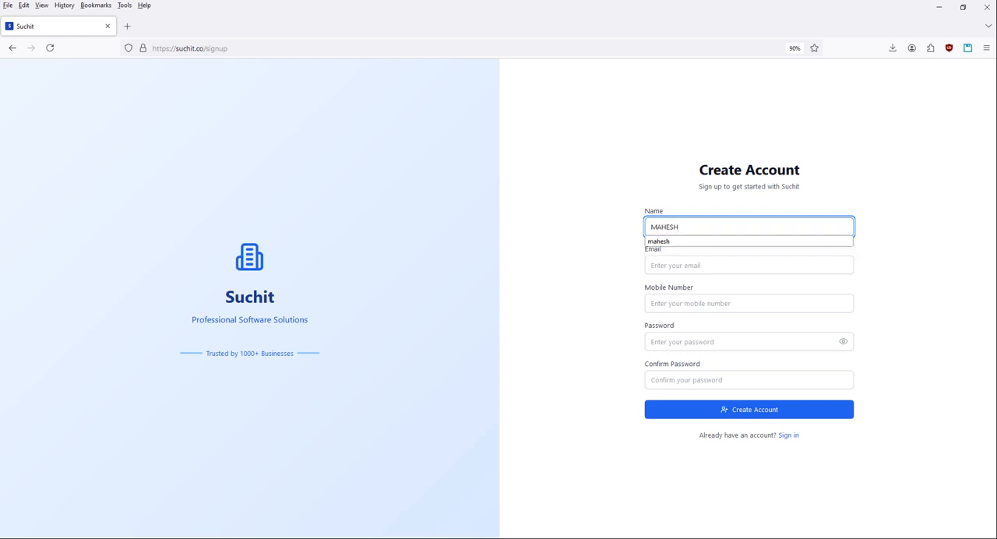
pyautogui.press('Tab')
pyautogui.write('ma')
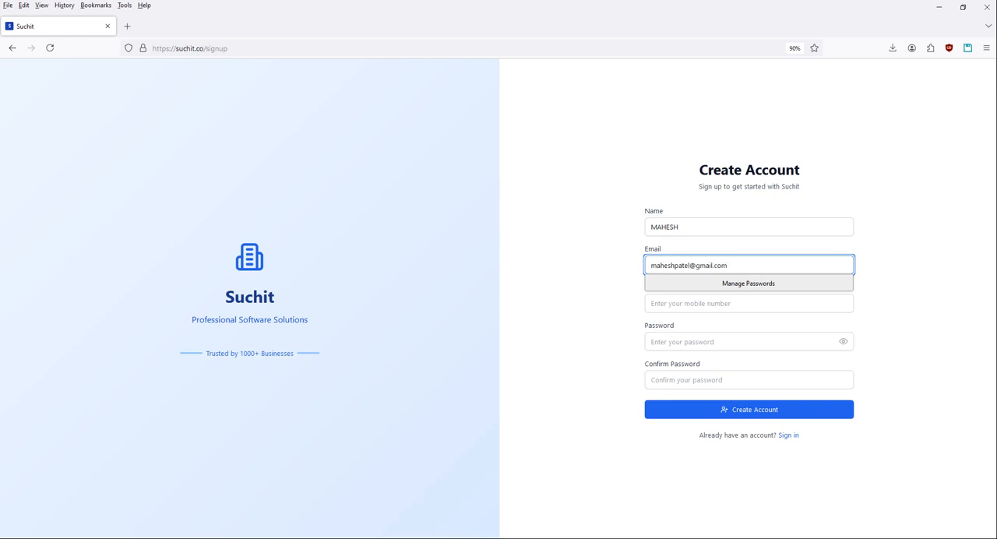
pyautogui.press('Tab')
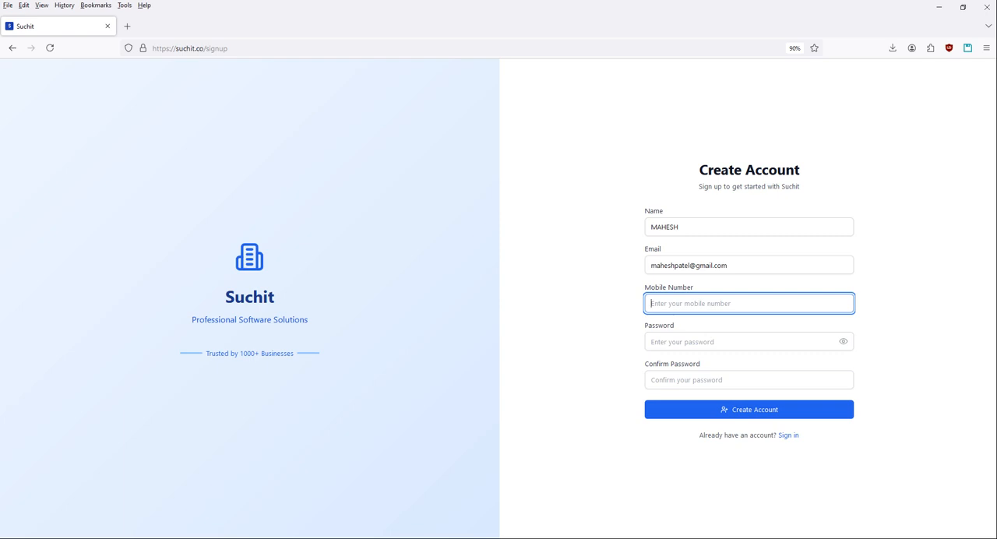
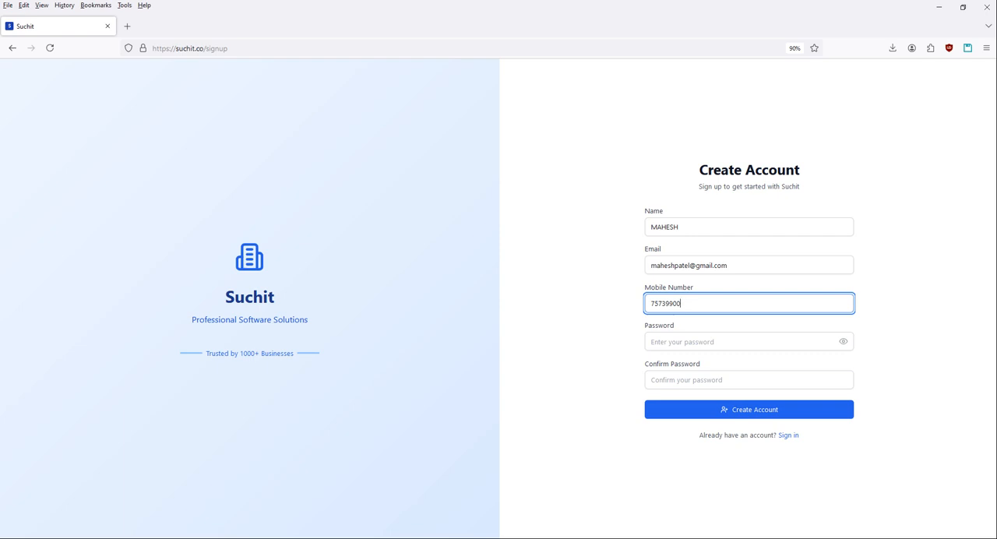
# Enter the account password and its confirmation, and try to create the account.
pyautogui.click(691, 343)
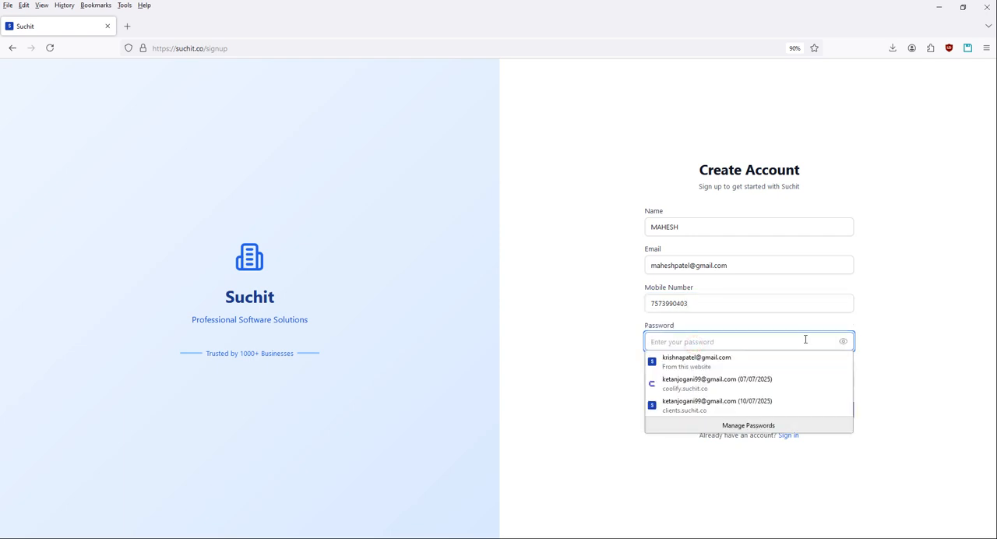
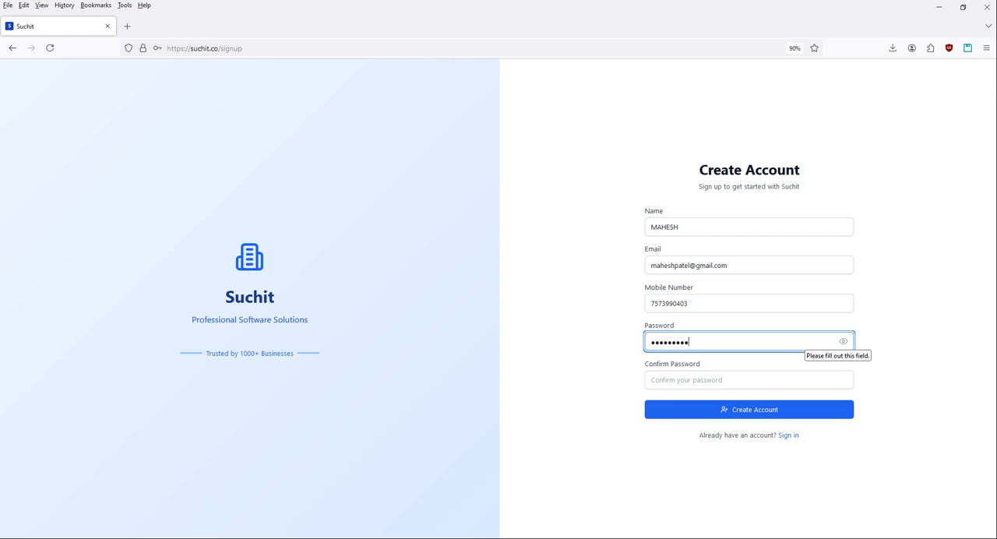
pyautogui.press('Tab')
pyautogui.click(702, 379)
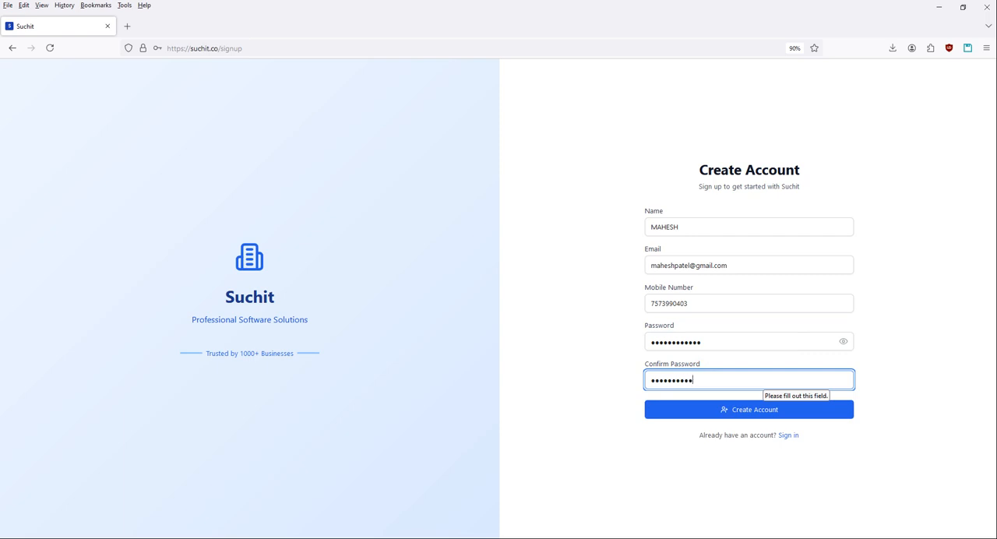
pyautogui.click(714, 407)
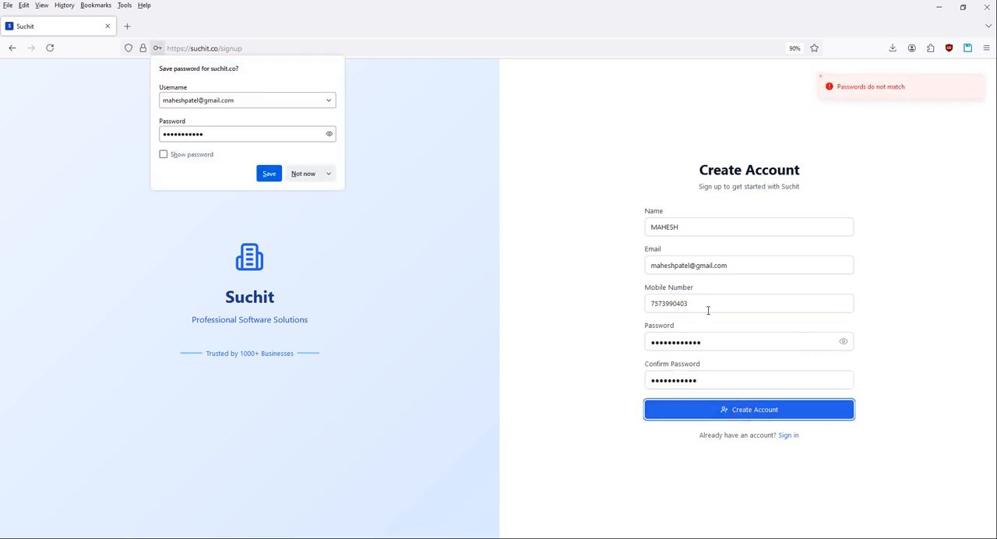
# Clear the confirmation password, re-enter it to match the account password, and submit the sign-up form.
pyautogui.moveTo(712, 380); pyautogui.dragTo(601, 373)
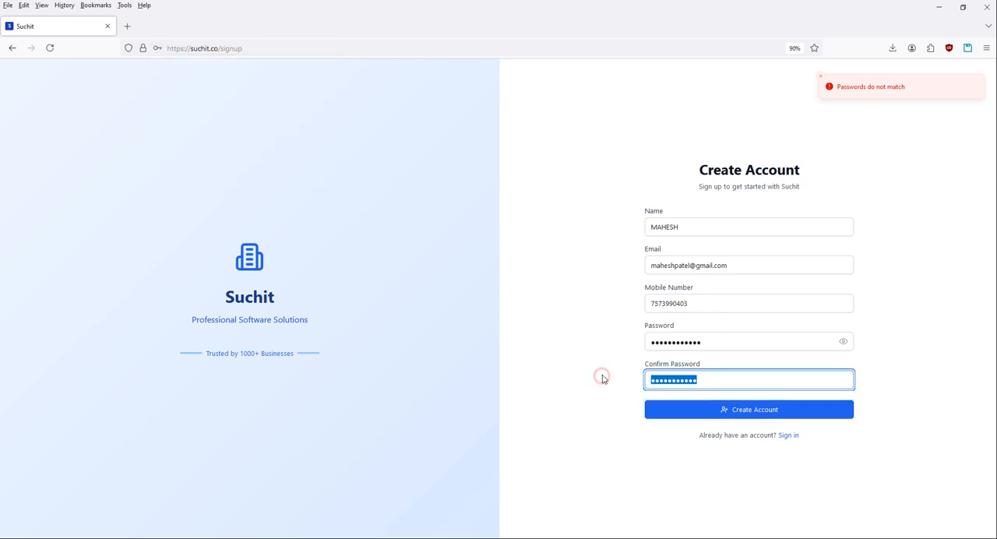
pyautogui.press('BackSpace')
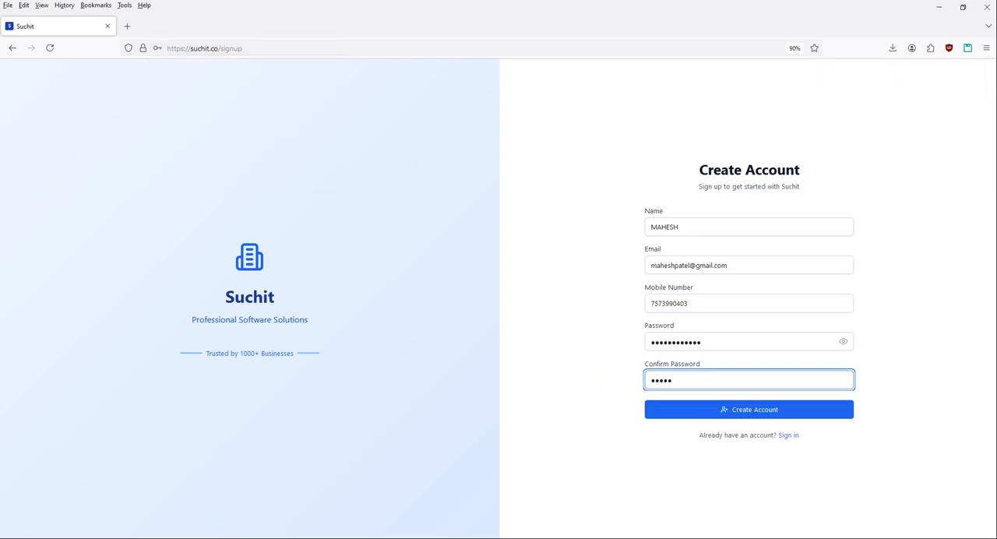
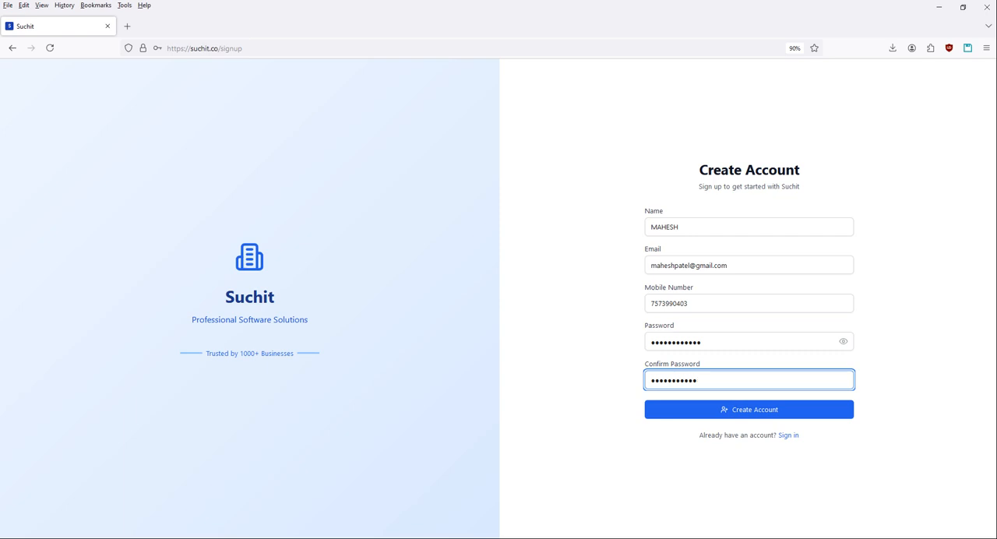
pyautogui.press('Return')
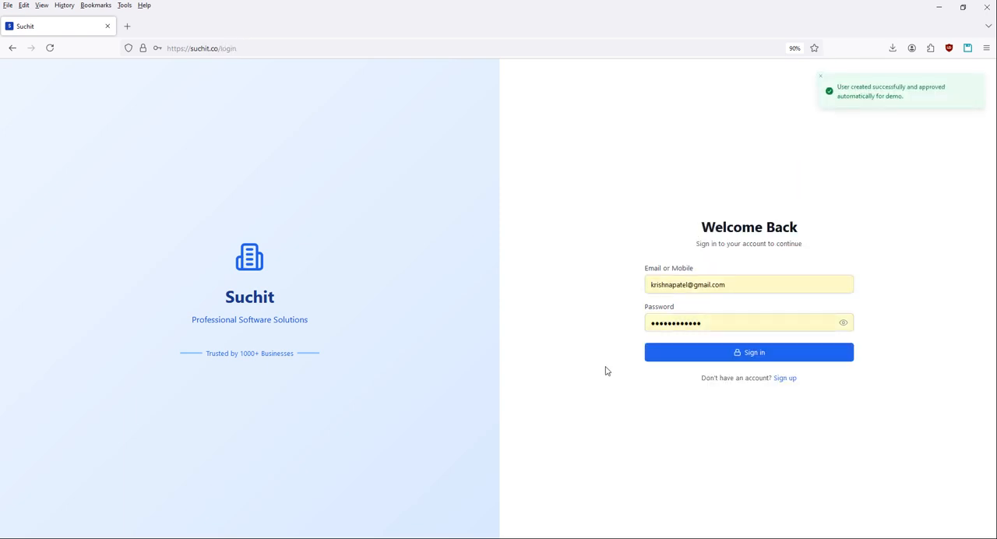
# Sign in with the new account's e-mail and password, and close the browser's password-saving prompt.
pyautogui.click(748, 285)
pyautogui.hotkey('ctrl', 'a')
pyautogui.press('BackSpace')
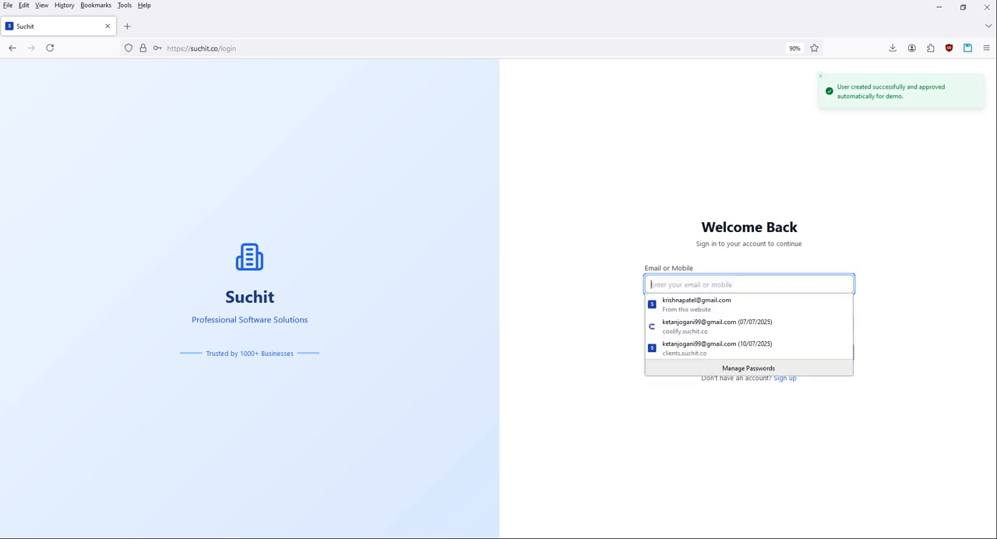
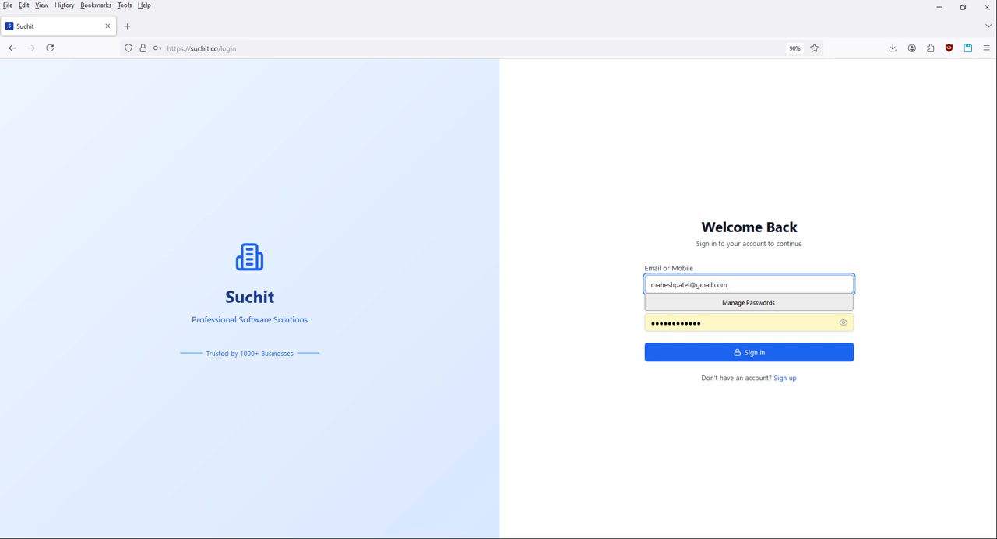
pyautogui.press('Tab')
pyautogui.click(733, 353)
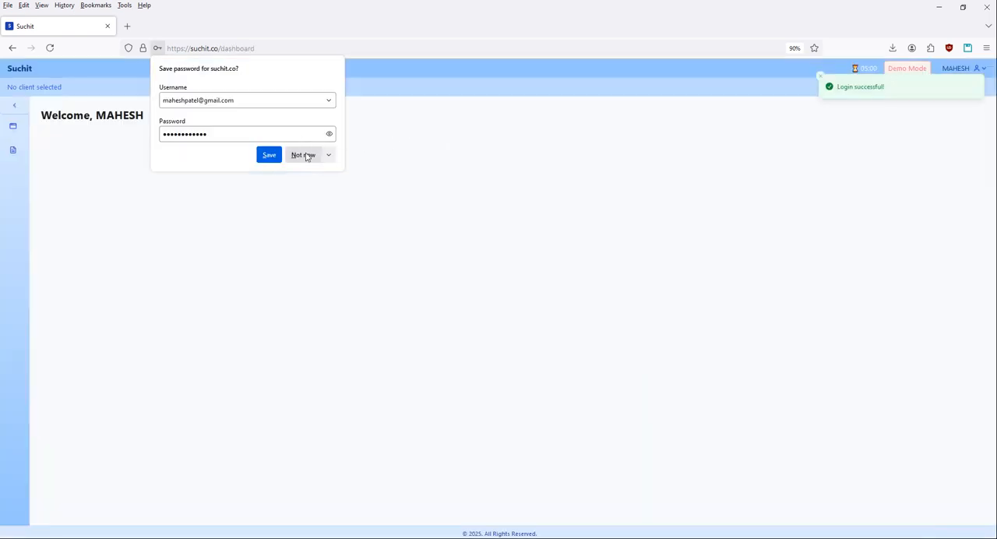
pyautogui.click(269, 154)
pyautogui.click(376, 222)
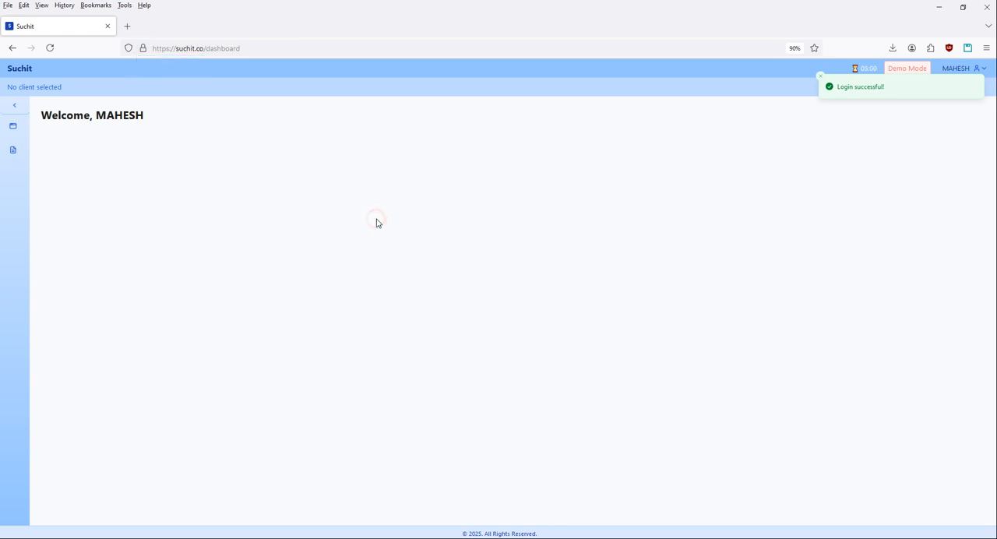
# Expand the navigation sidebar to examine the options under Master and Transaction, and collapse it again.
pyautogui.click(14, 104)
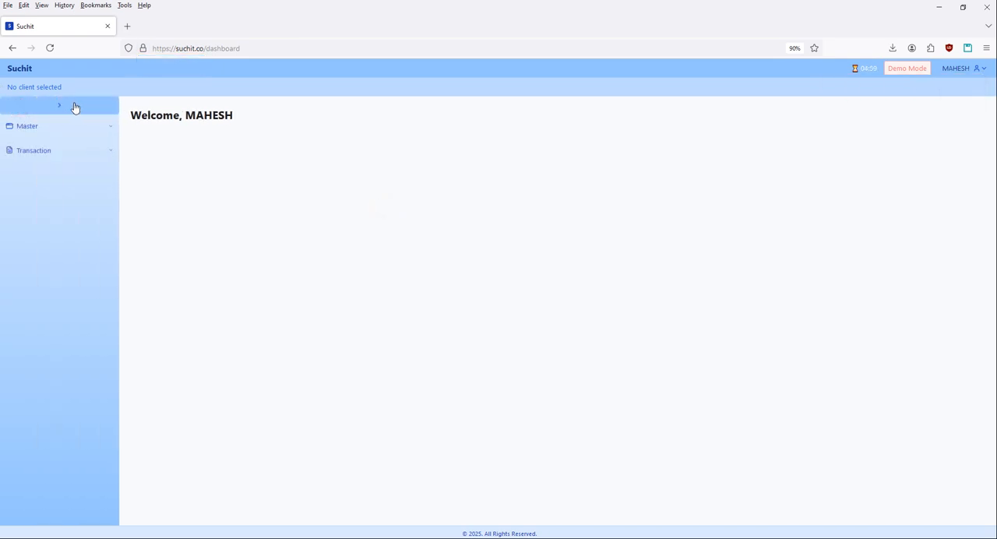
pyautogui.click(60, 126)
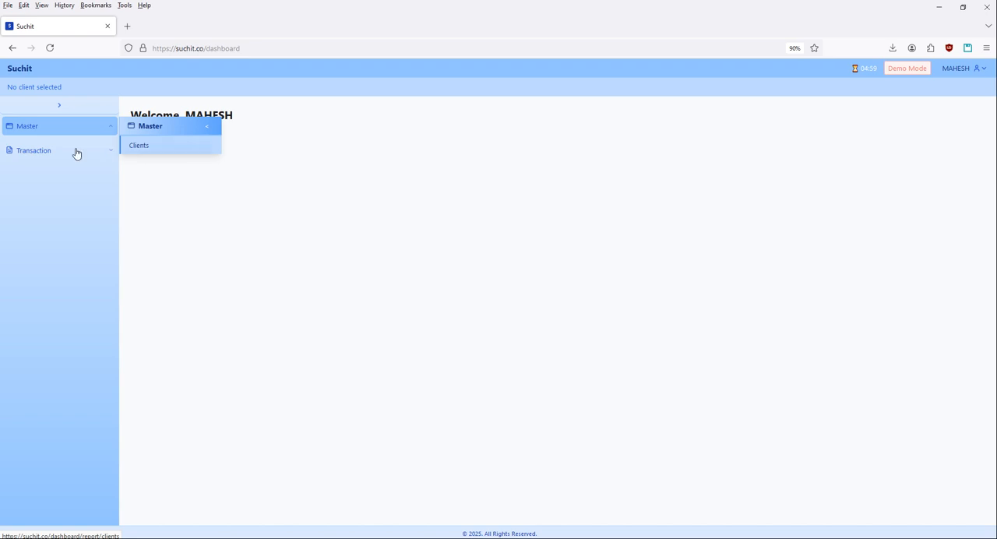
pyautogui.click(78, 152)
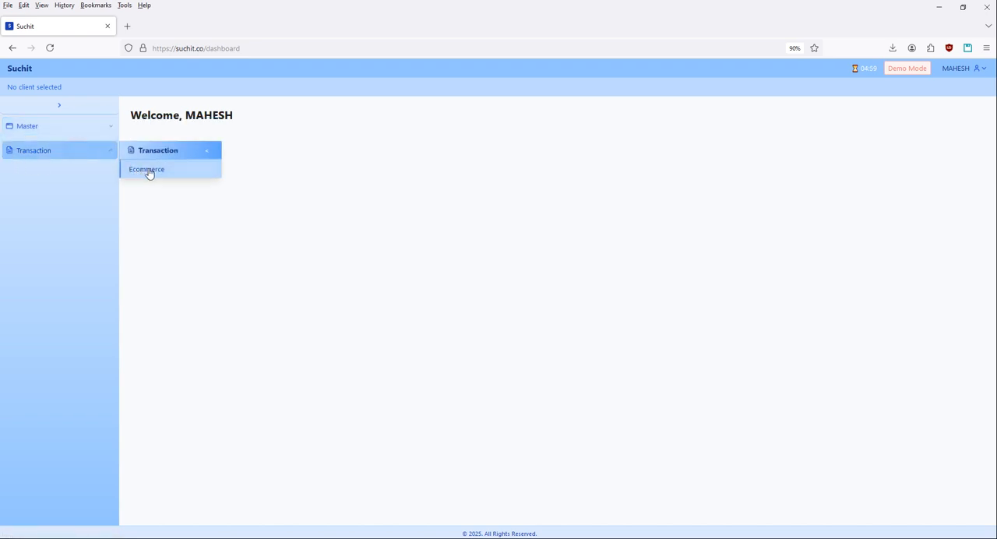
pyautogui.click(31, 130)
pyautogui.click(51, 105)
# Open the Clients report under Master, view the blank Add Client form and cancel it.
pyautogui.click(16, 132)
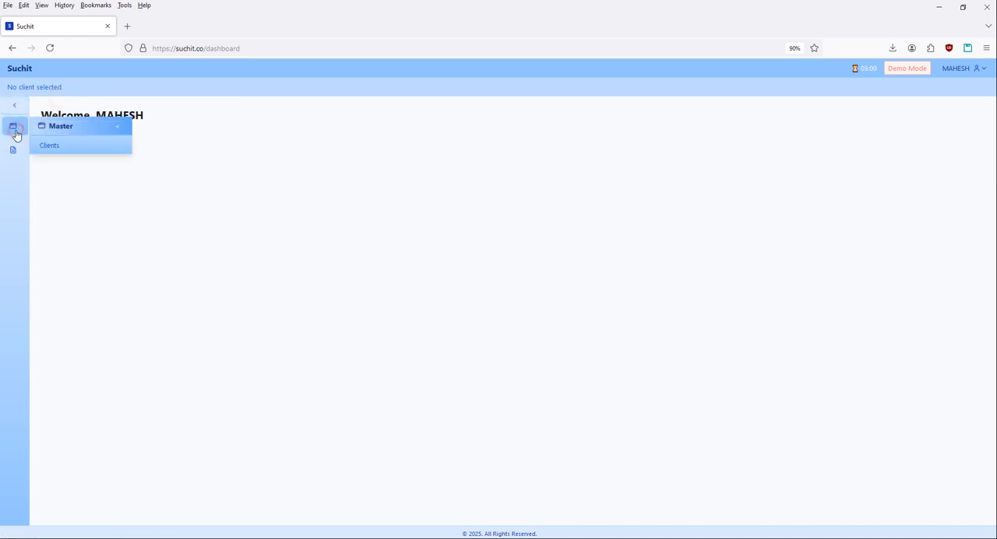
pyautogui.click(68, 148)
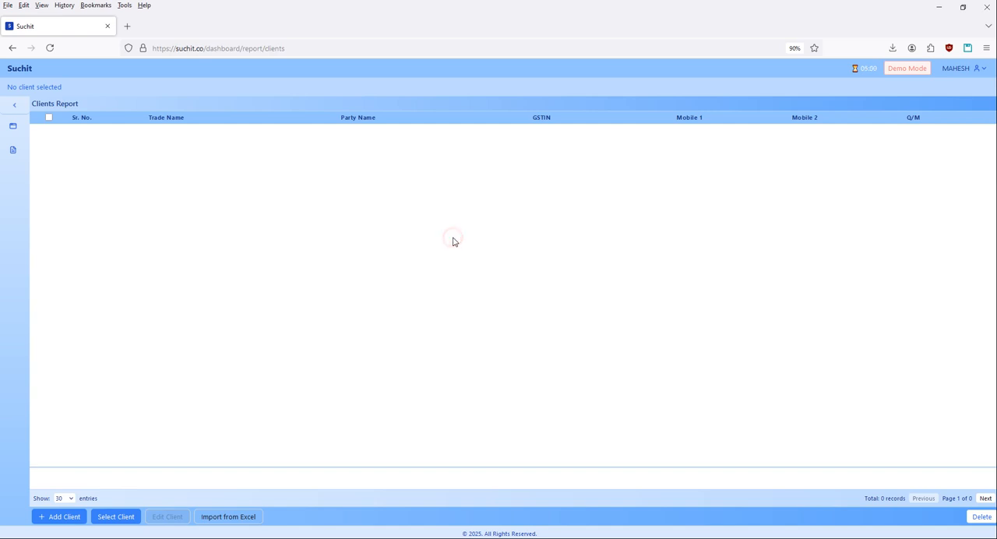
pyautogui.click(67, 516)
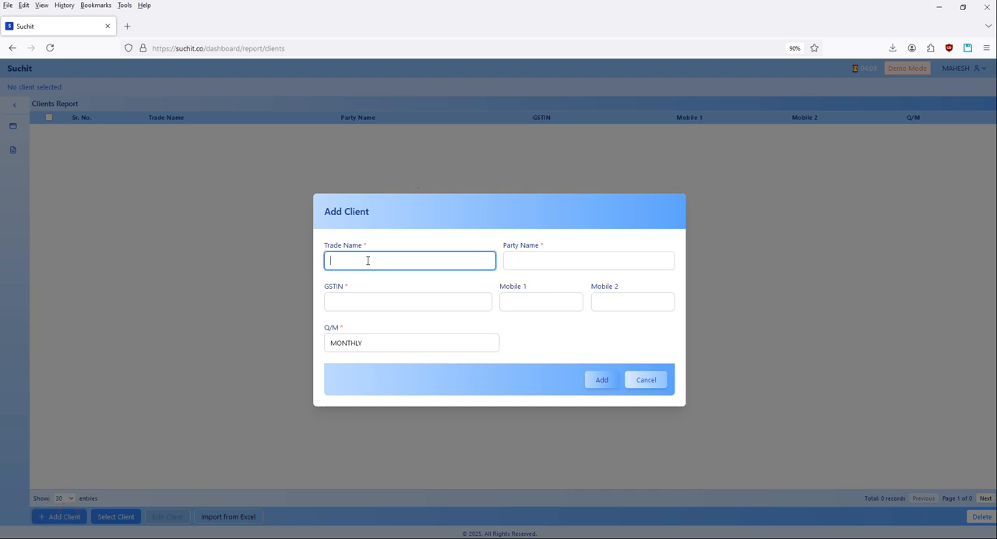
pyautogui.click(649, 379)
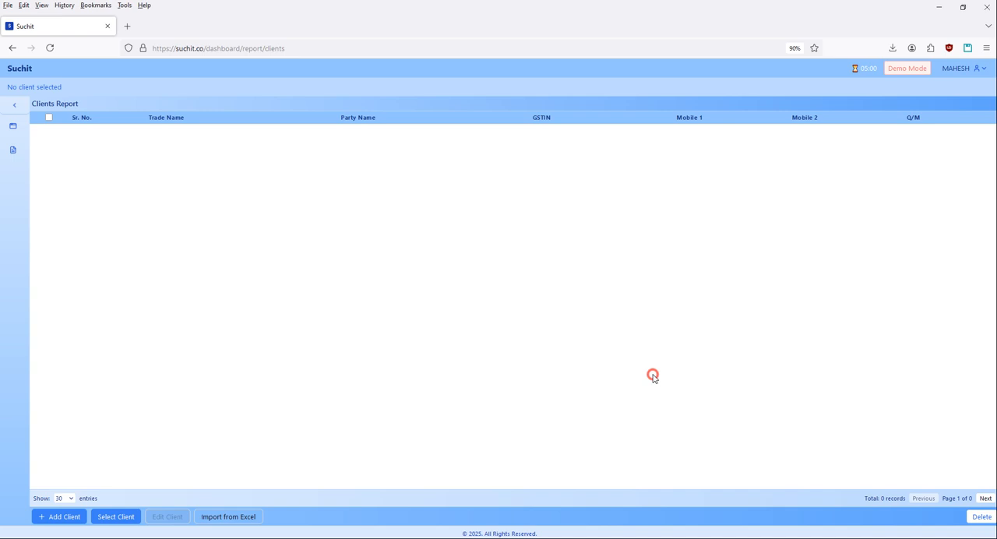
# From the Excel client import, download the sample format, open Clients Import Semple Sheet.xlsx in Excel and enable editing.
pyautogui.click(222, 518)
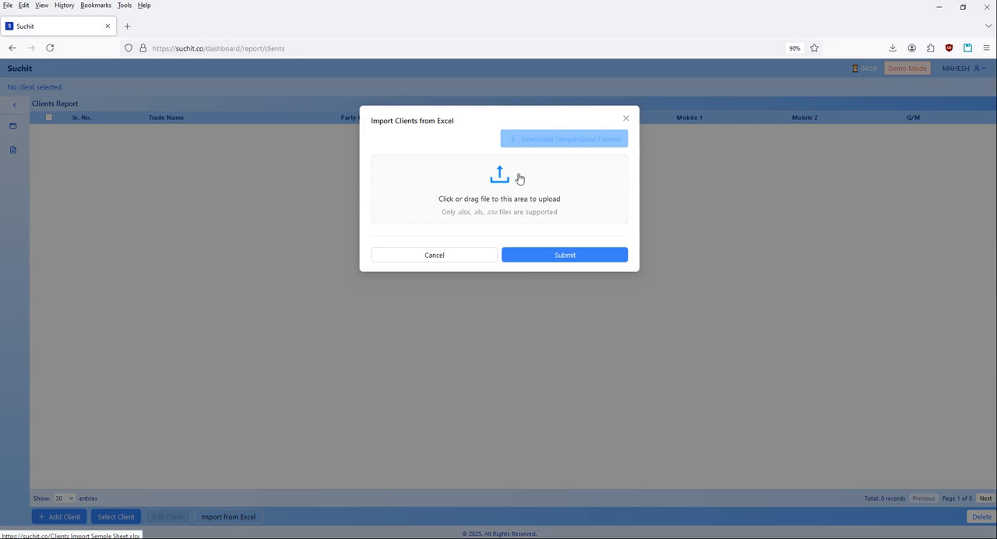
pyautogui.click(580, 140)
pyautogui.click(767, 72)
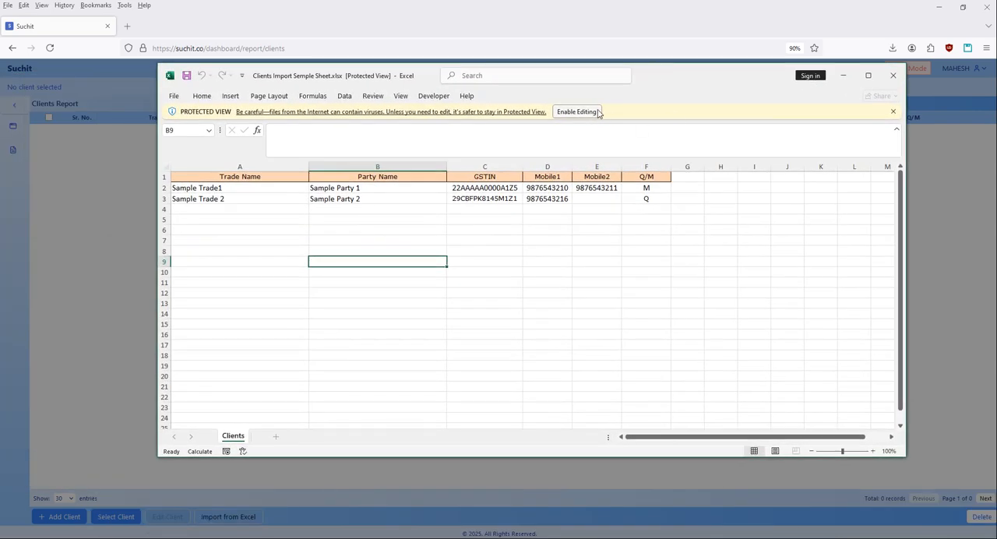
pyautogui.click(581, 112)
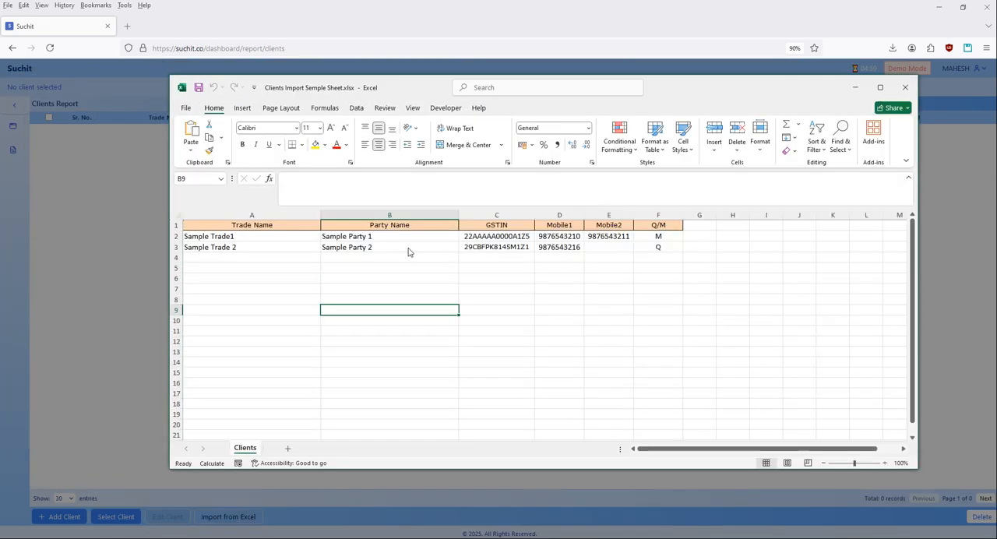
# Copy the nine prepared client records over the sample rows of the Clients sheet starting at A2, and close the workbook.
pyautogui.click(232, 235)
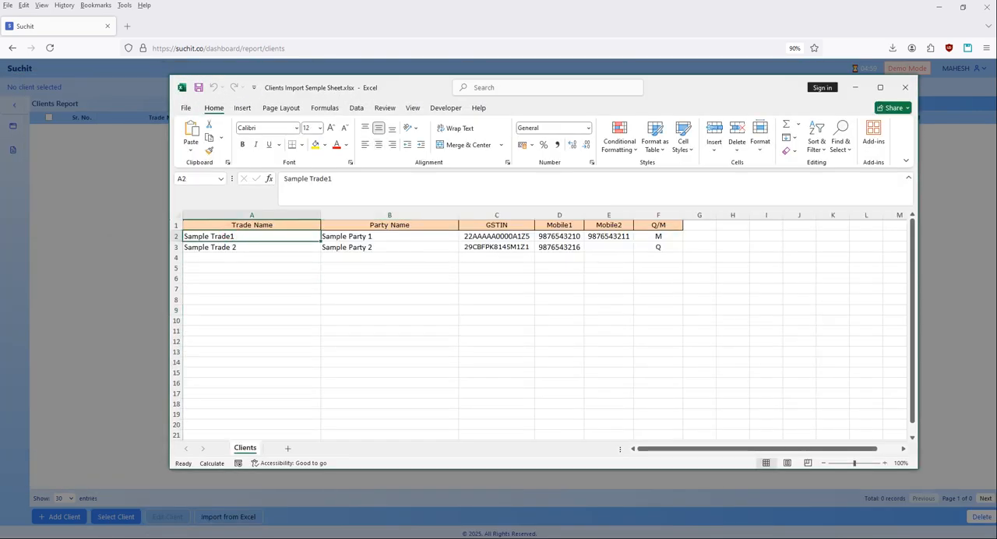
pyautogui.click(906, 88)
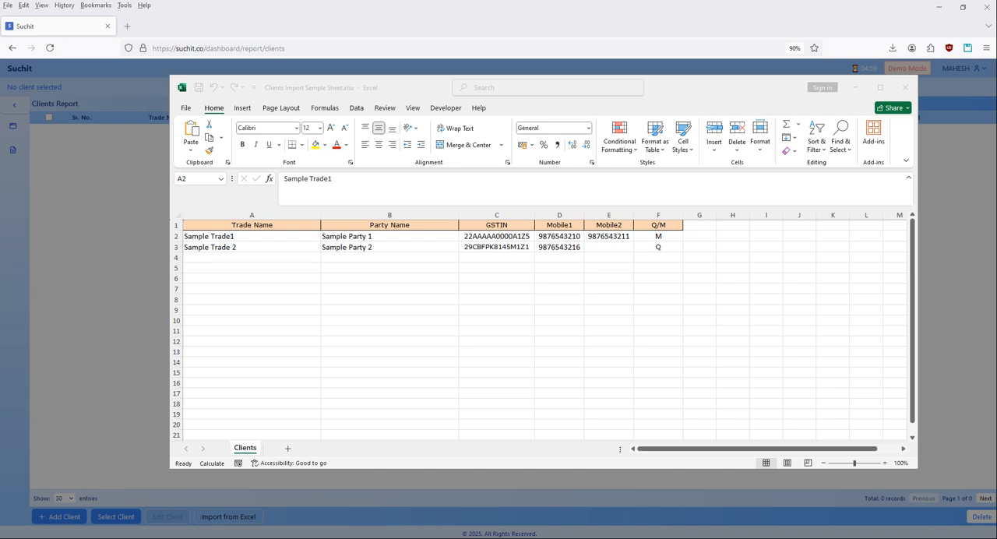
pyautogui.hotkey('ctrl', 'c')
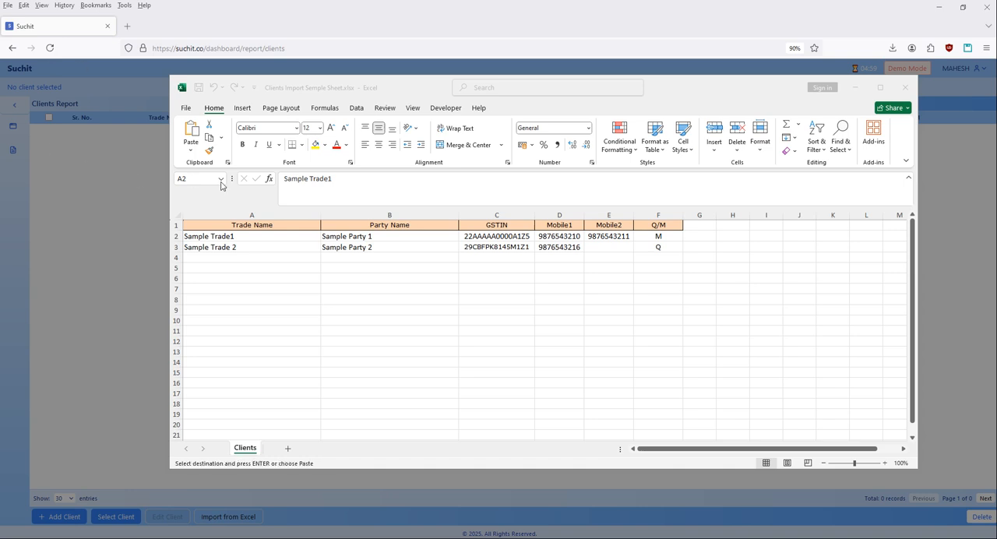
pyautogui.click(222, 236)
pyautogui.hotkey('ctrl', 'v')
pyautogui.press('Down')
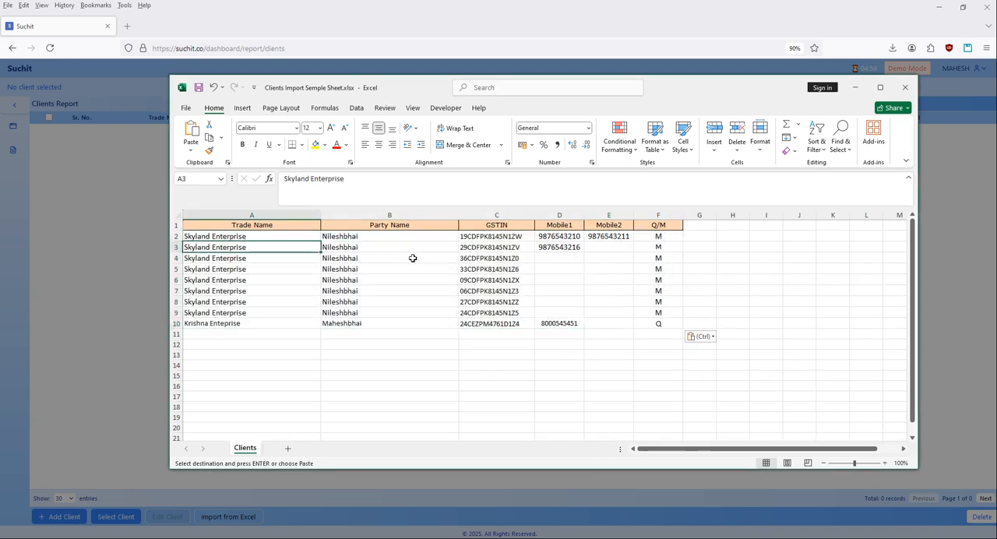
pyautogui.click(382, 289)
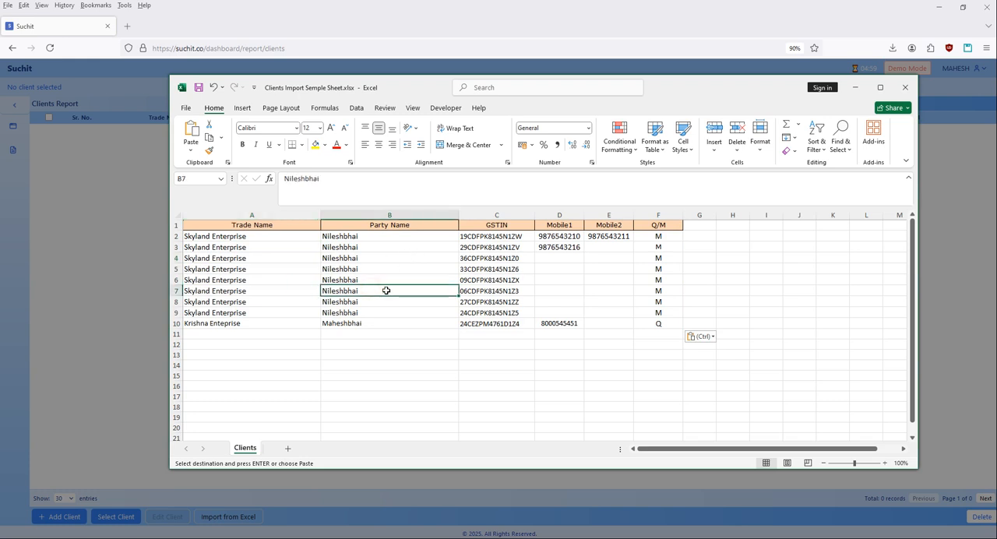
pyautogui.press('Escape')
pyautogui.click(906, 87)
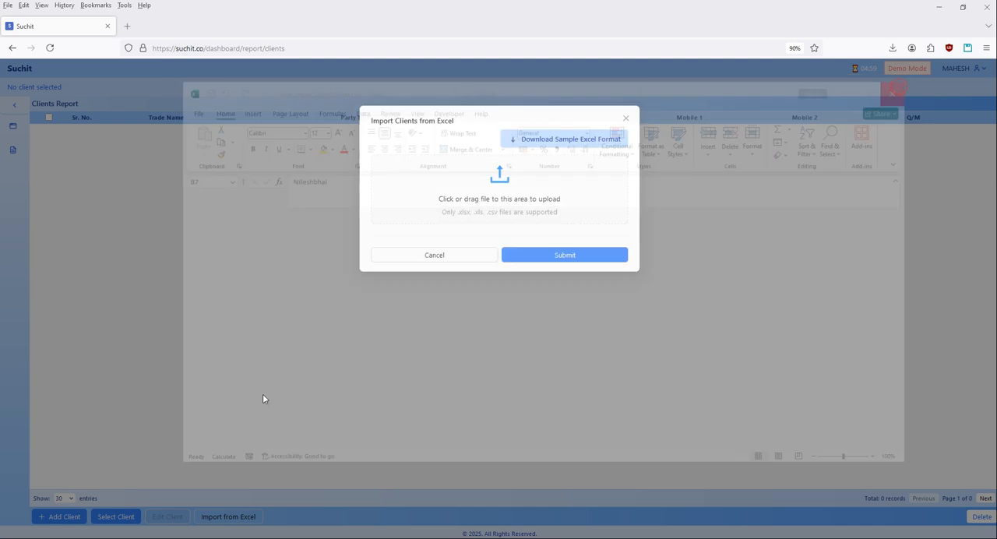
# Import Clients Import Semple Sheet.xlsx from the Downloads folder into the Clients report.
pyautogui.click(470, 200)
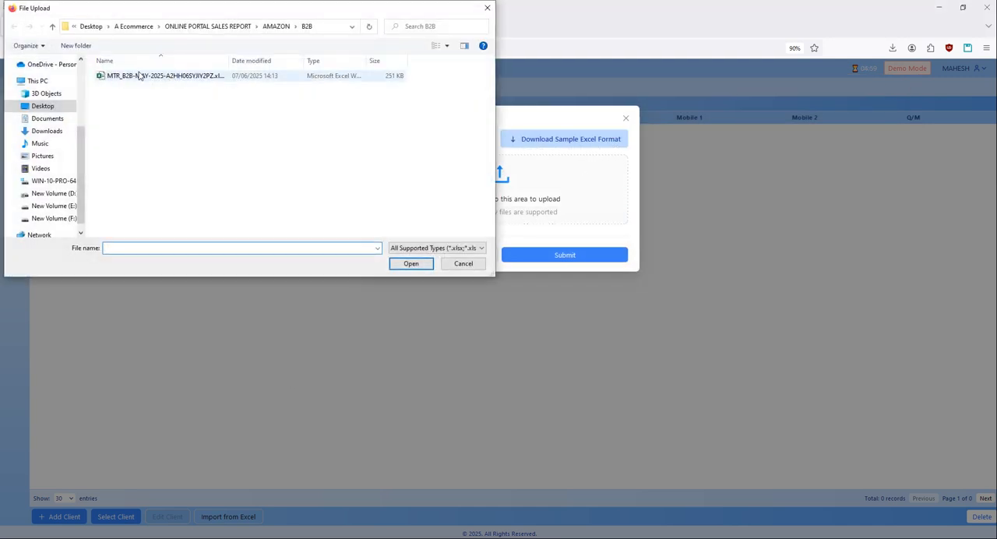
pyautogui.scroll(3, 45, 100)
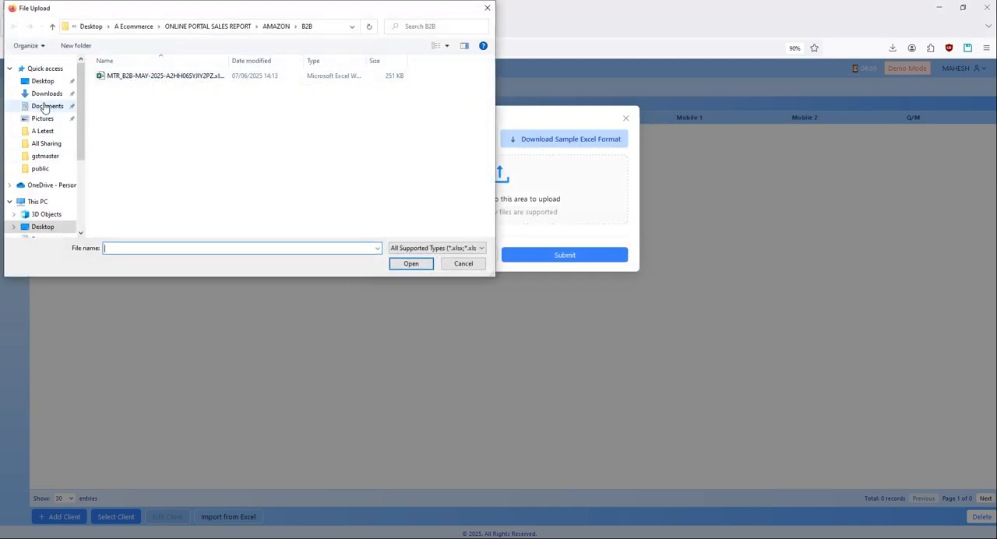
pyautogui.click(43, 81)
pyautogui.click(43, 93)
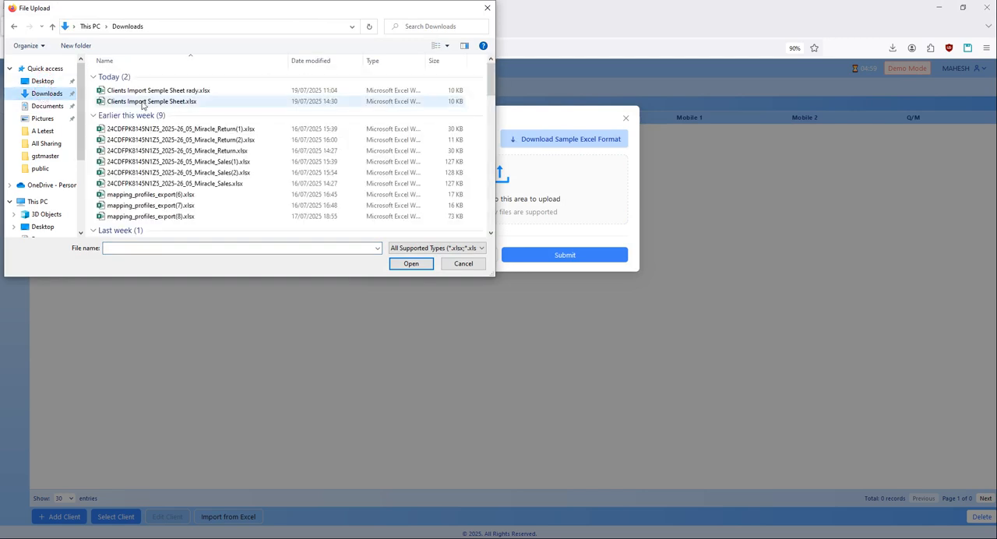
pyautogui.doubleClick(160, 102)
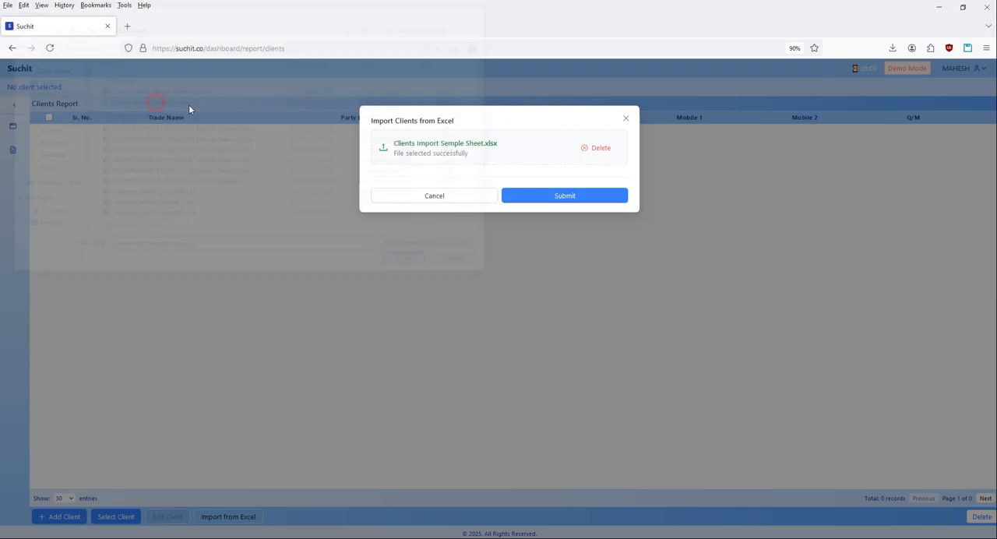
pyautogui.click(552, 197)
# Reload the Clients report and step through the imported client rows to examine their details.
pyautogui.click(226, 215)
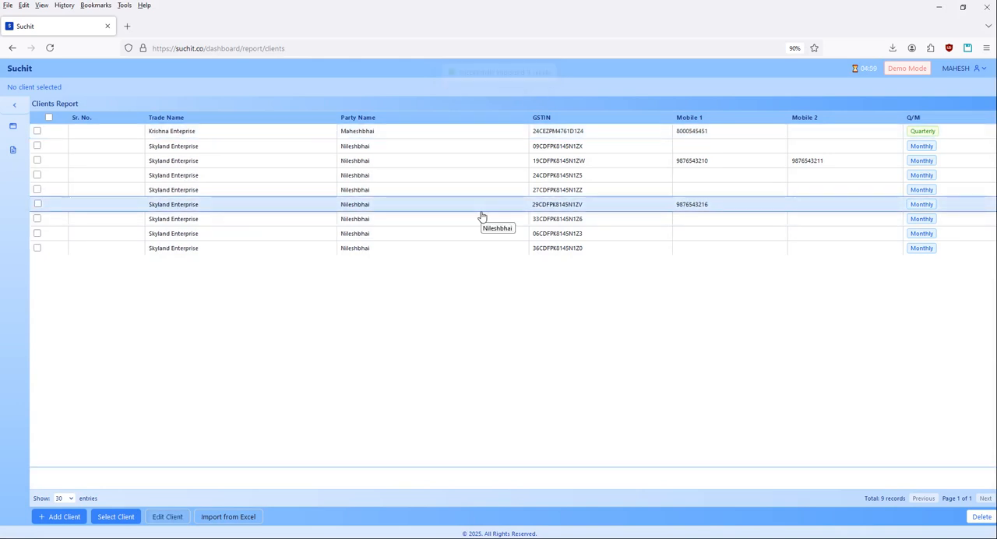
pyautogui.click(50, 47)
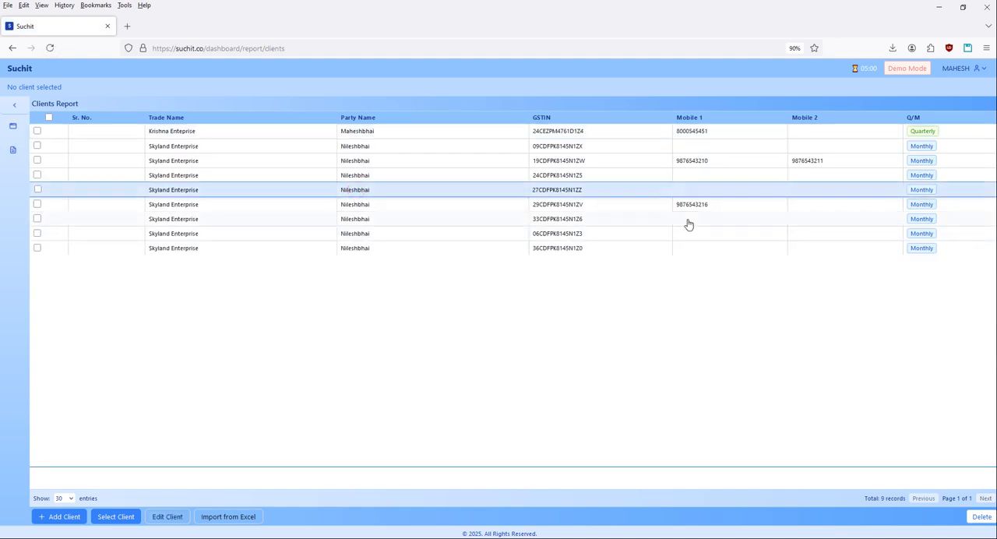
pyautogui.press('Down')
pyautogui.press('Down')
pyautogui.press('Down')
pyautogui.press('Up')
pyautogui.press('Up')
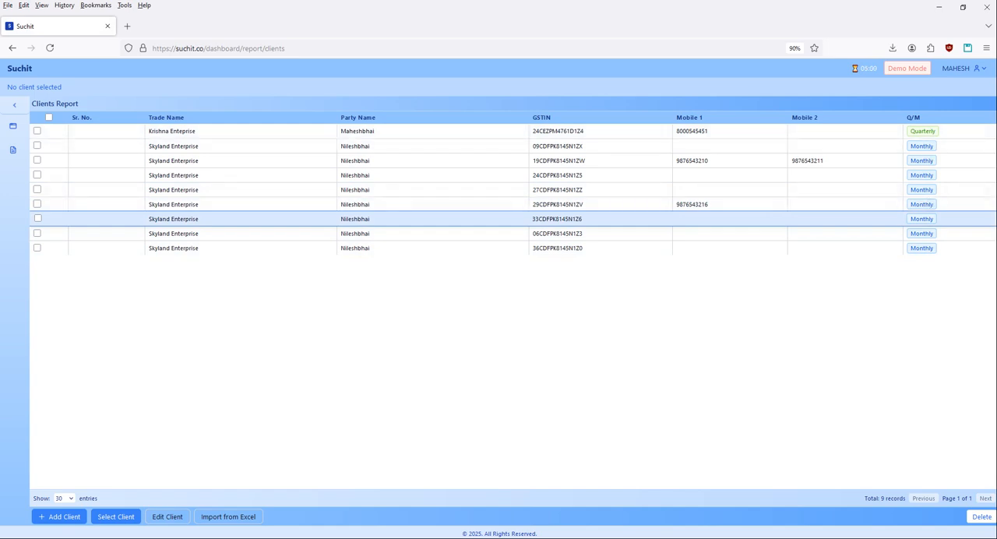
# Switch to Excel, check the Q/M codes in Clients Import Semple Sheet rady.xlsx, and switch back to Suchit.
pyautogui.hotkey('alt', 'Tab')
pyautogui.click(709, 304)
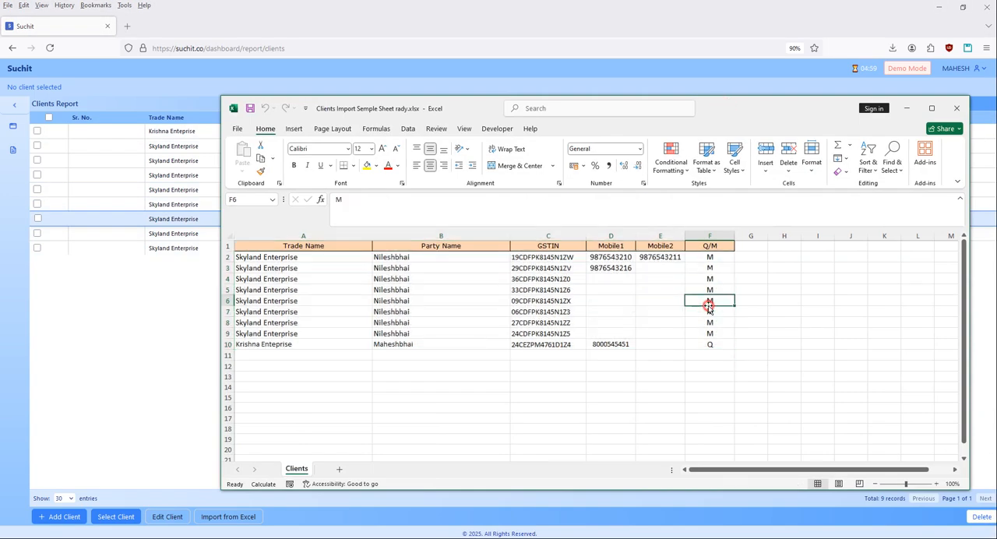
pyautogui.click(709, 344)
pyautogui.click(710, 310)
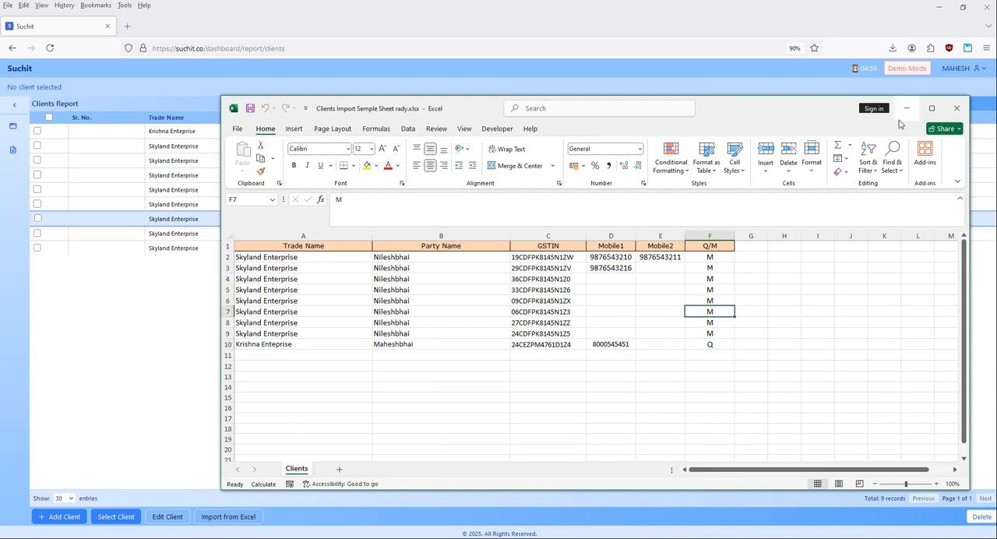
pyautogui.hotkey('alt', 'Tab')
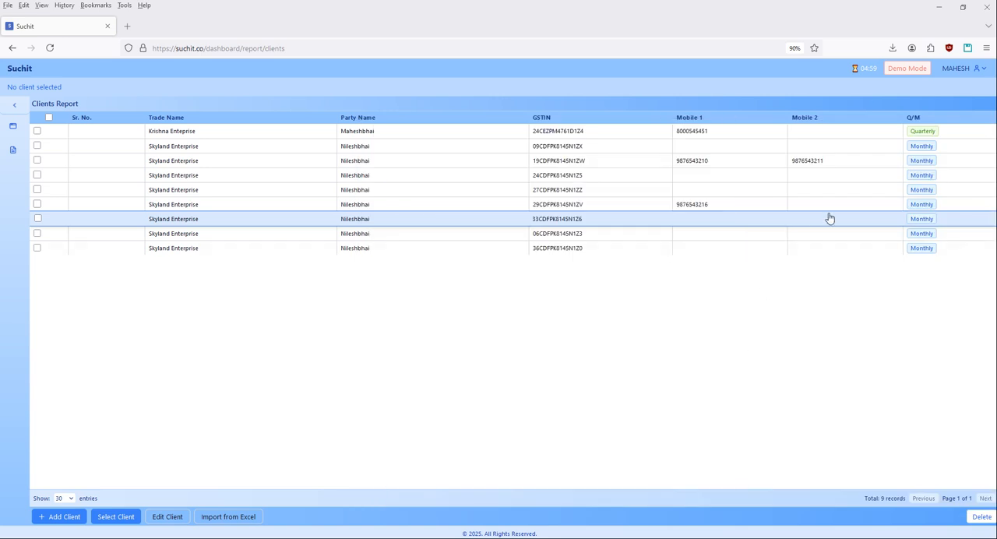
# View one Skyland Enterprise client's edit form, leave it, and select the Skyland Enterprise client whose GSTIN starts with 24 as active.
pyautogui.doubleClick(217, 205)
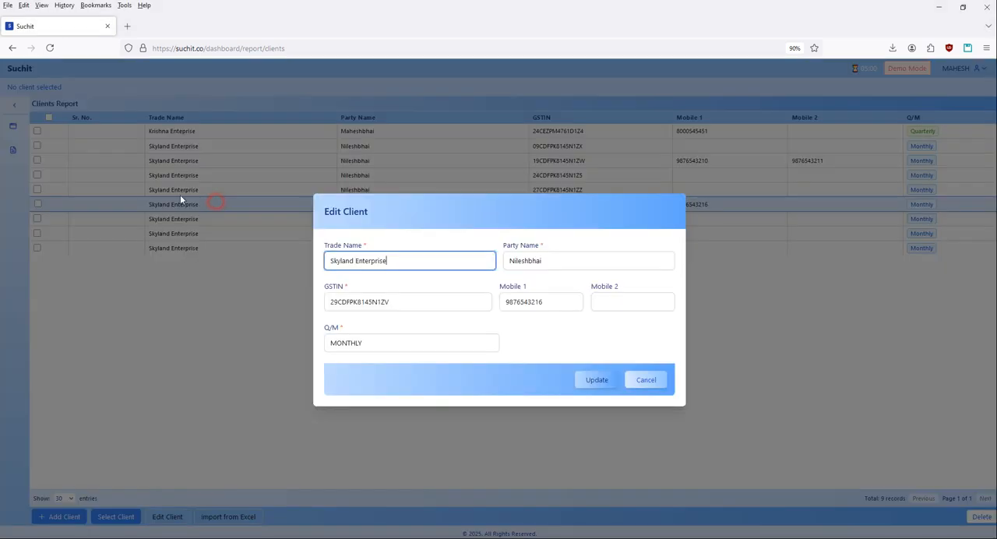
pyautogui.hotkey('alt', 'Left')
pyautogui.moveTo(13, 127)
pyautogui.click(41, 147)
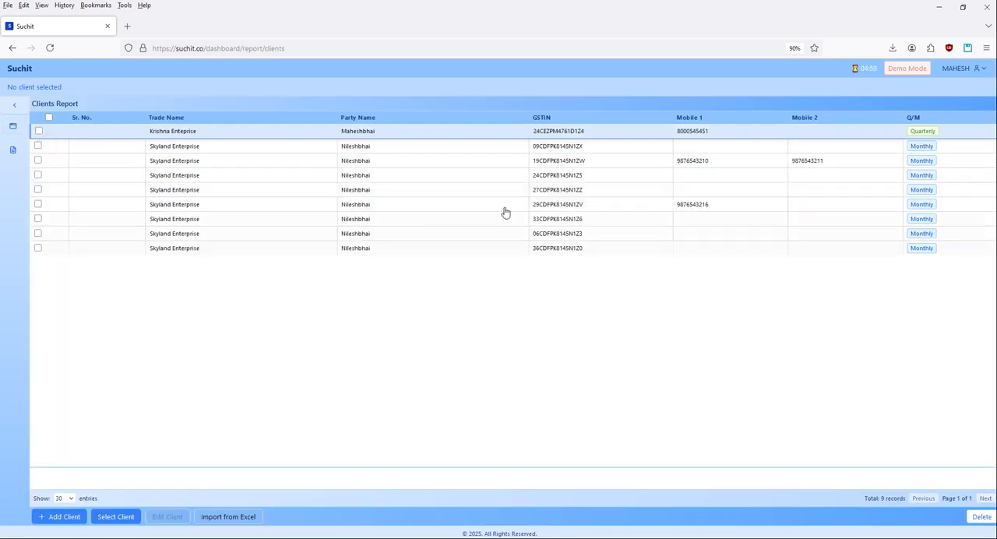
pyautogui.click(558, 175)
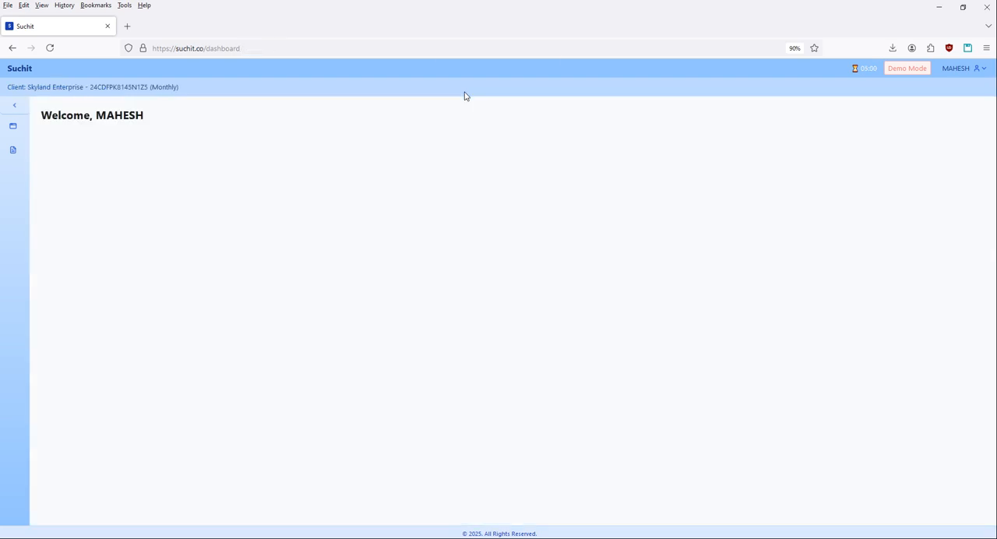
# Reopen the Clients report under Master and update the active client's trade name to Skyland Enterprise Guj.
pyautogui.click(13, 125)
pyautogui.click(61, 144)
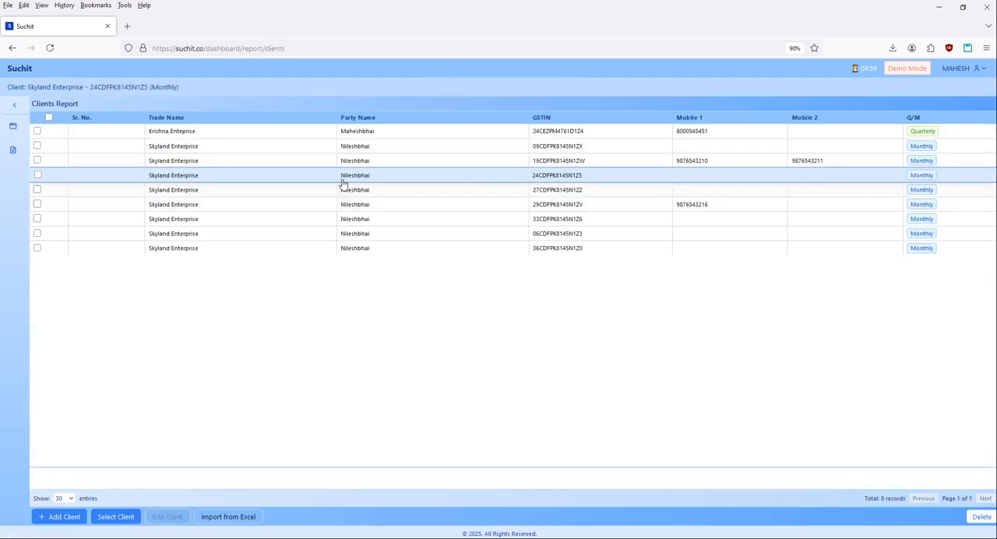
pyautogui.doubleClick(240, 178)
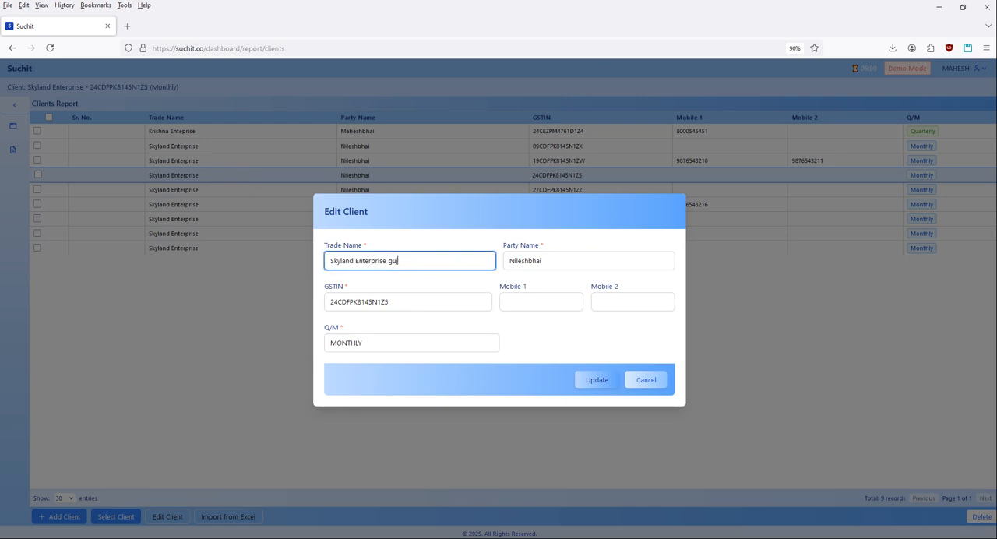
pyautogui.press('BackSpace')
pyautogui.press('BackSpace')
pyautogui.write('Guj')
pyautogui.click(597, 380)
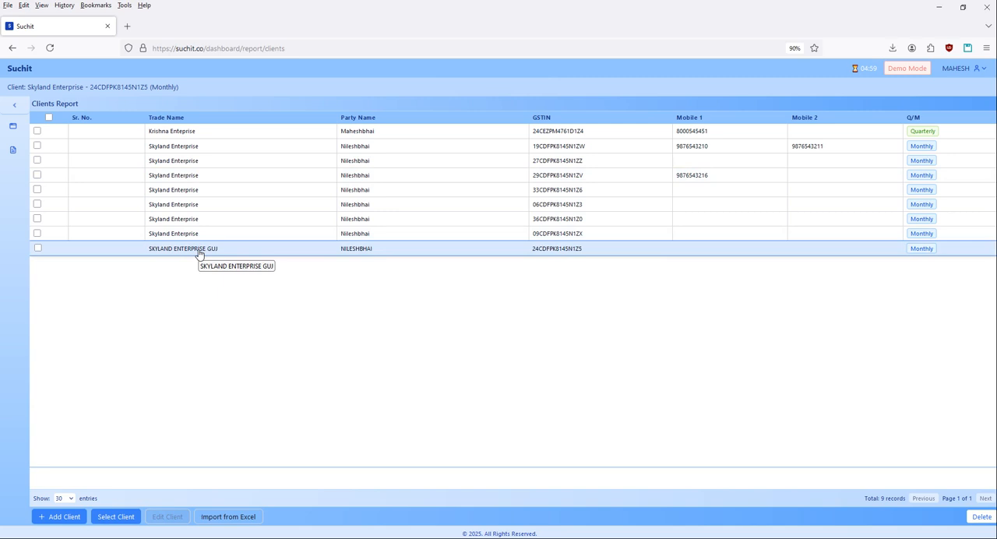
# Select SKYLAND ENTERPRISE GUJ as the active client and open Ecommerce under Transaction.
pyautogui.doubleClick(250, 255)
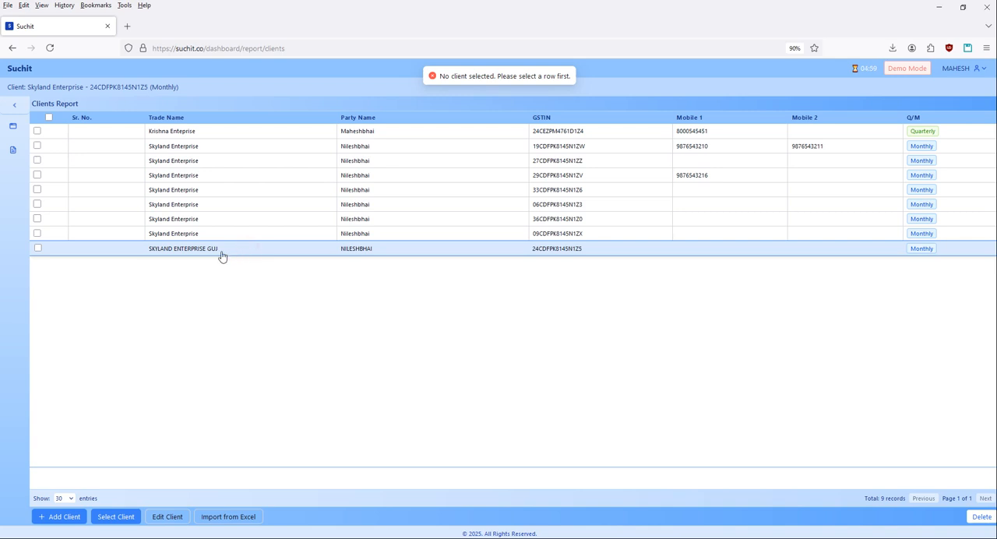
pyautogui.doubleClick(223, 257)
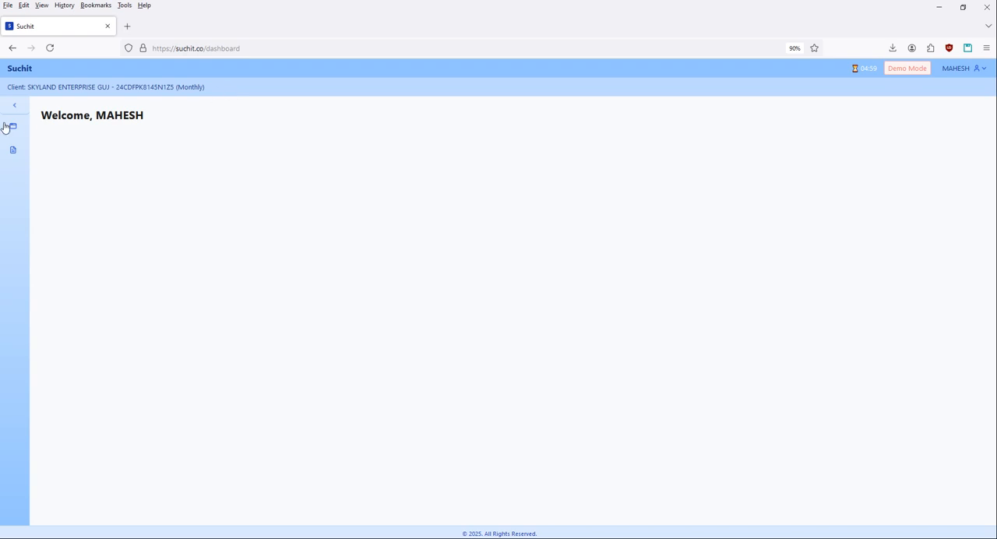
pyautogui.click(12, 152)
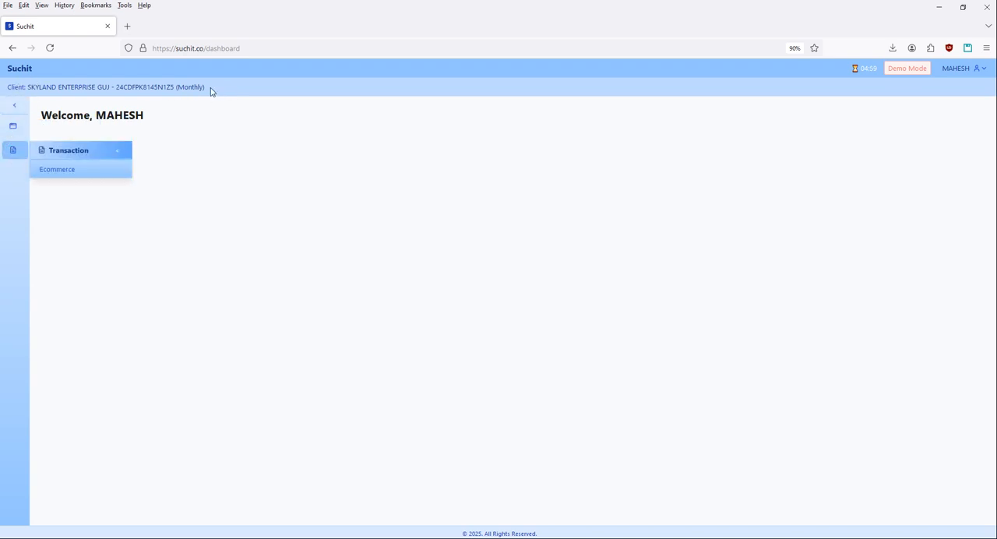
pyautogui.click(54, 171)
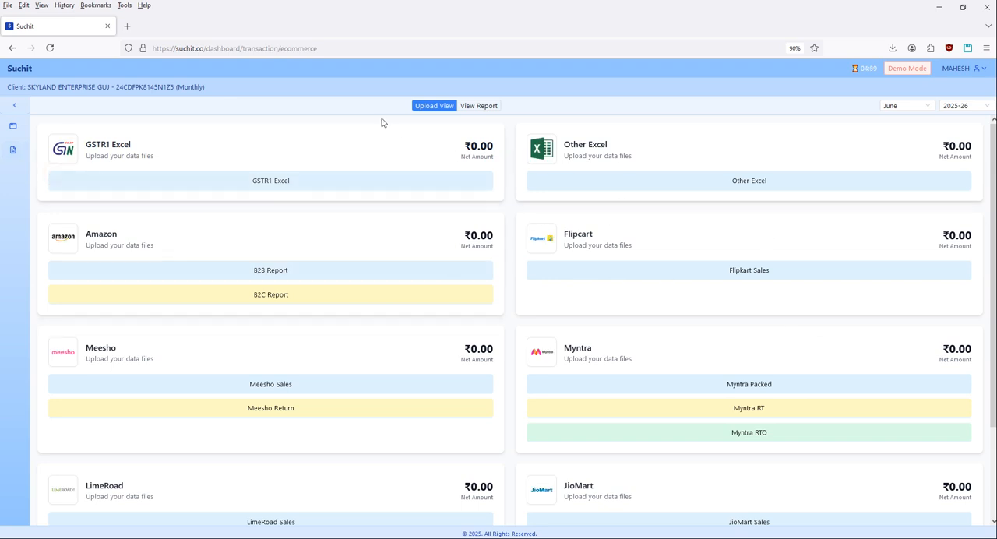
# Look through the Upload View to examine which portals and report files can be uploaded.
pyautogui.click(352, 134)
pyautogui.click(423, 108)
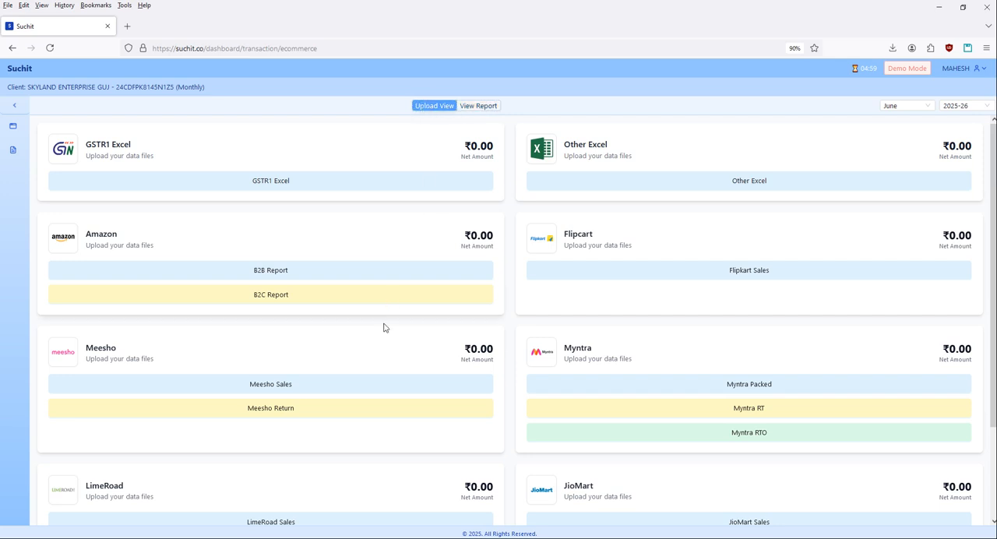
pyautogui.scroll(-3, 616, 461)
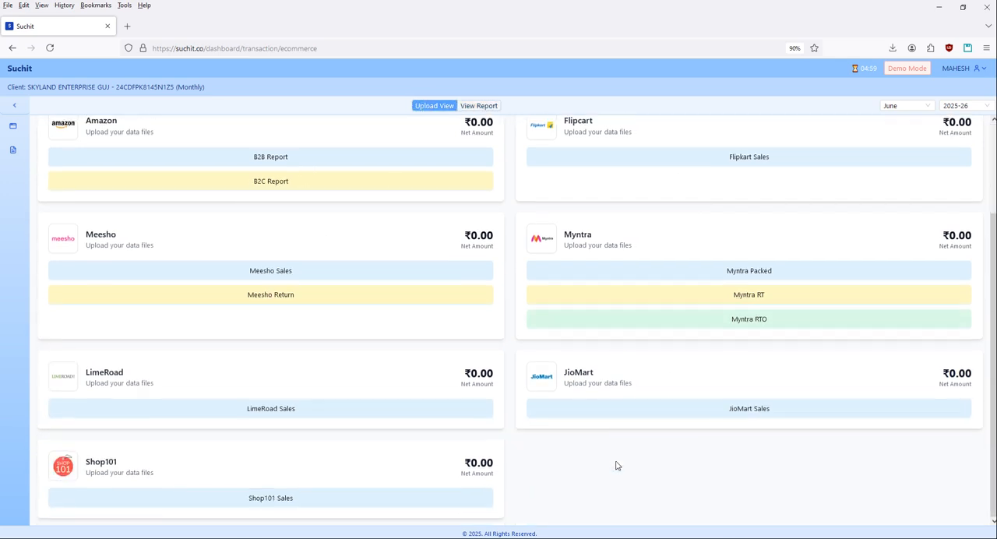
pyautogui.scroll(3, 616, 461)
pyautogui.click(623, 318)
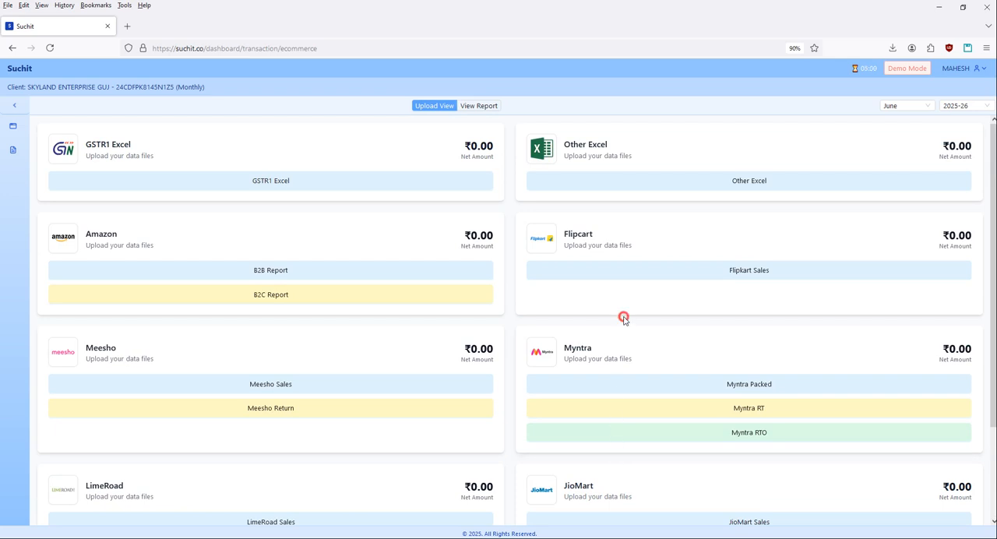
# View the GSTR-1 B2B details in the report view and return to the Upload View.
pyautogui.click(477, 112)
pyautogui.click(362, 351)
pyautogui.click(276, 329)
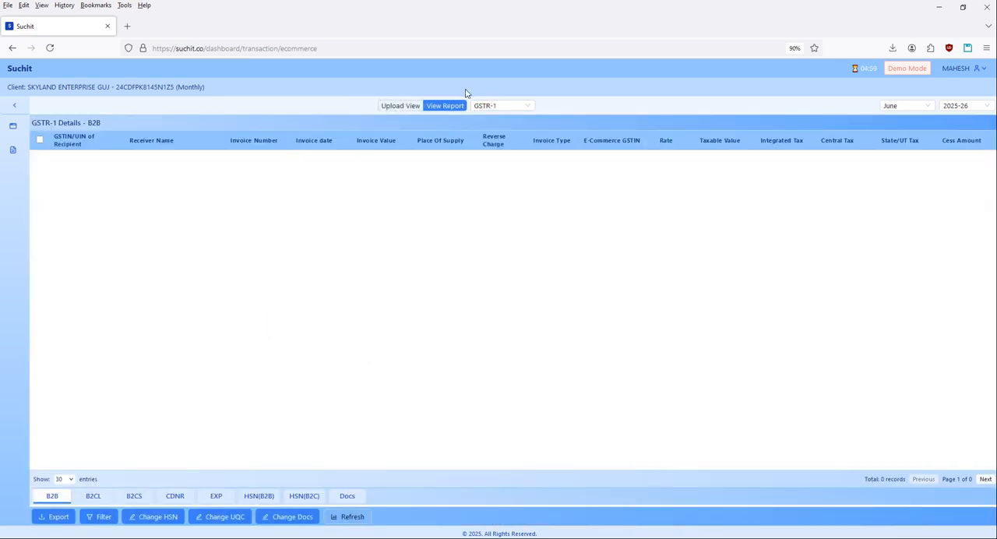
pyautogui.click(384, 106)
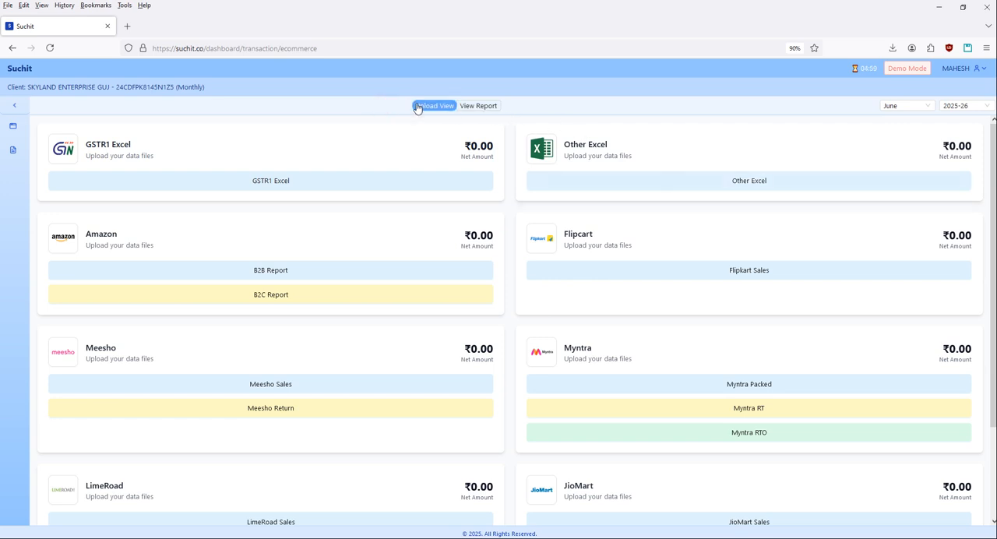
# Set the e-commerce period to May, keeping the financial year 2025-26.
pyautogui.click(966, 104)
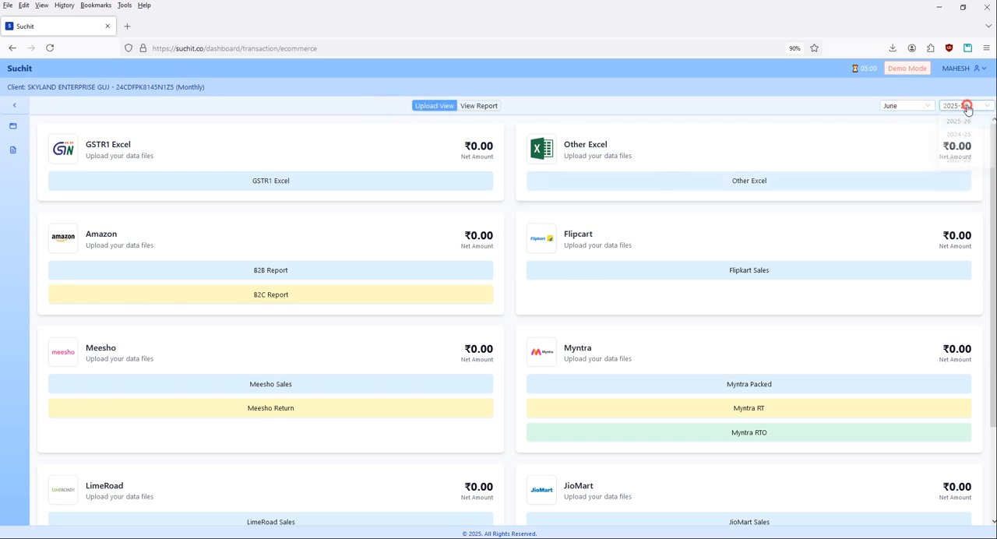
pyautogui.click(967, 106)
pyautogui.click(910, 108)
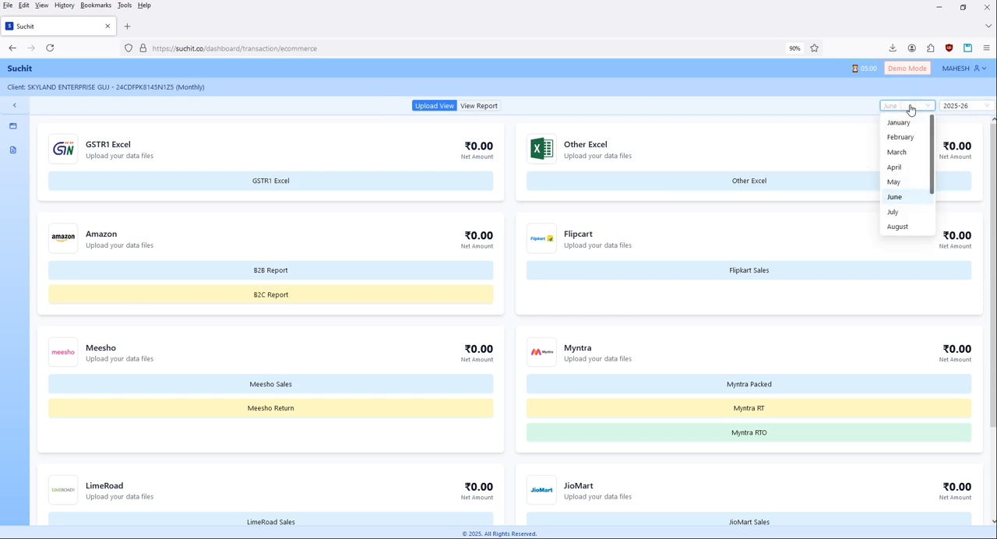
pyautogui.click(894, 181)
pyautogui.click(752, 137)
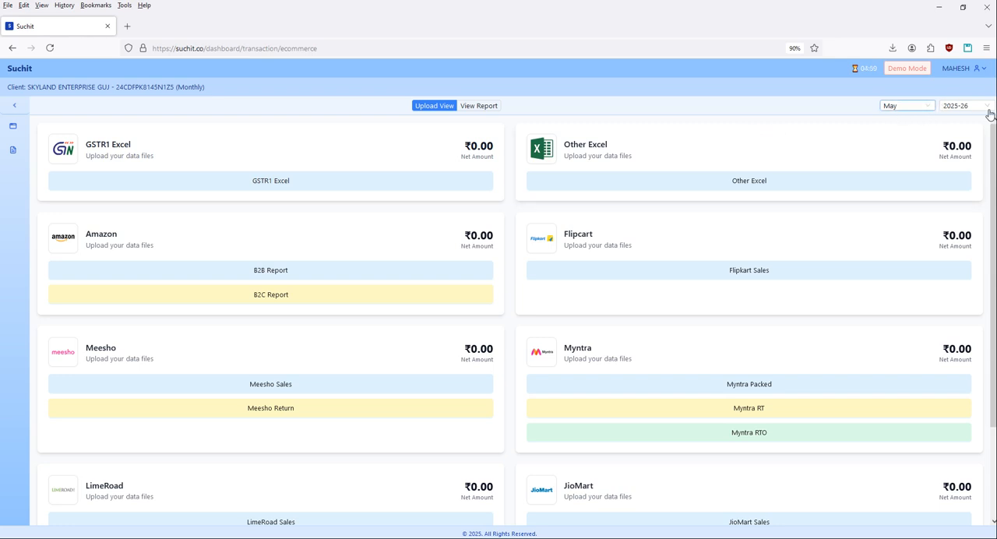
pyautogui.click(274, 239)
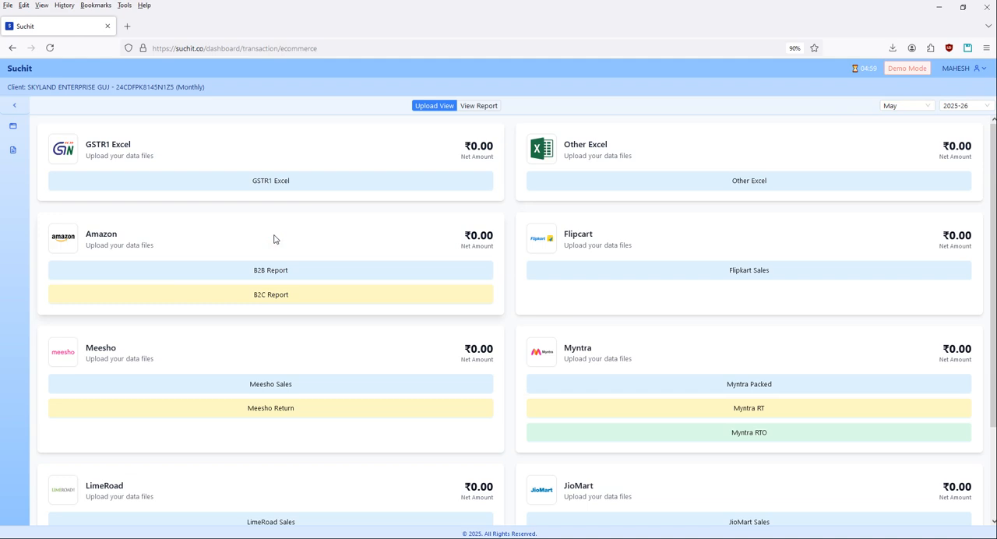
# For Amazon's B2B Report, choose the MTR_B2B-MAY-2025 workbook from Desktop > A Ecommerce > ONLINE PORTAL SALES REPORT > AMAZON > B2B.
pyautogui.click(217, 270)
pyautogui.click(555, 175)
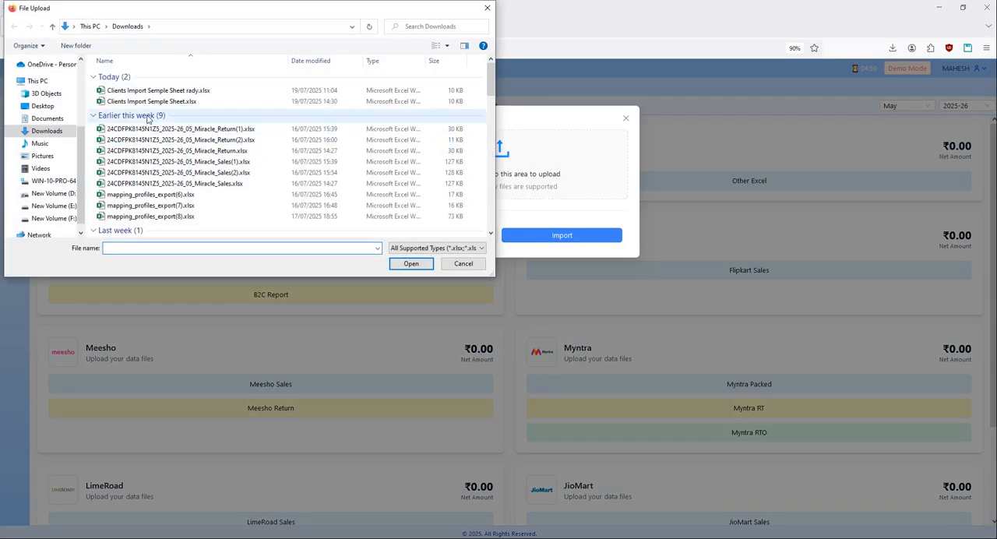
pyautogui.scroll(3, 29, 95)
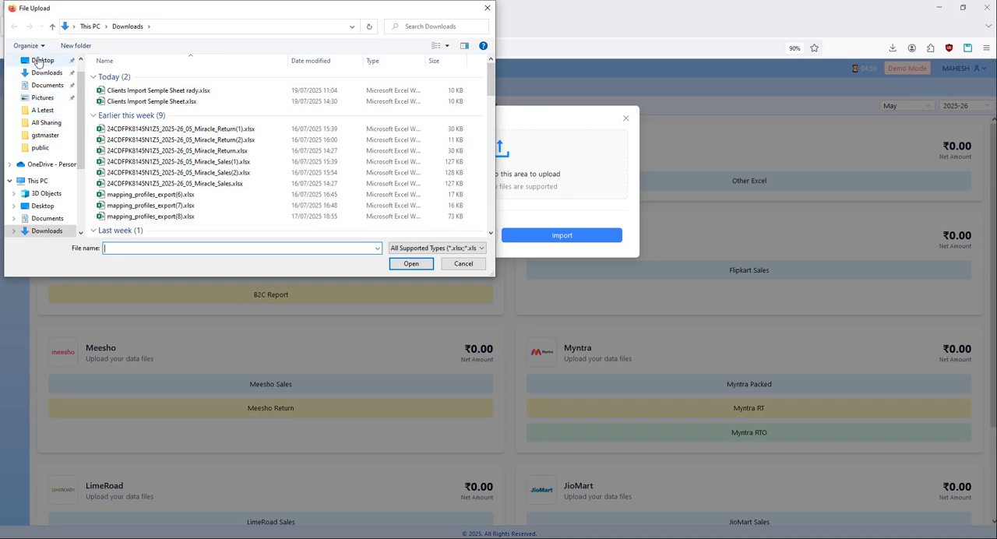
pyautogui.click(43, 62)
pyautogui.click(146, 101)
pyautogui.doubleClick(147, 101)
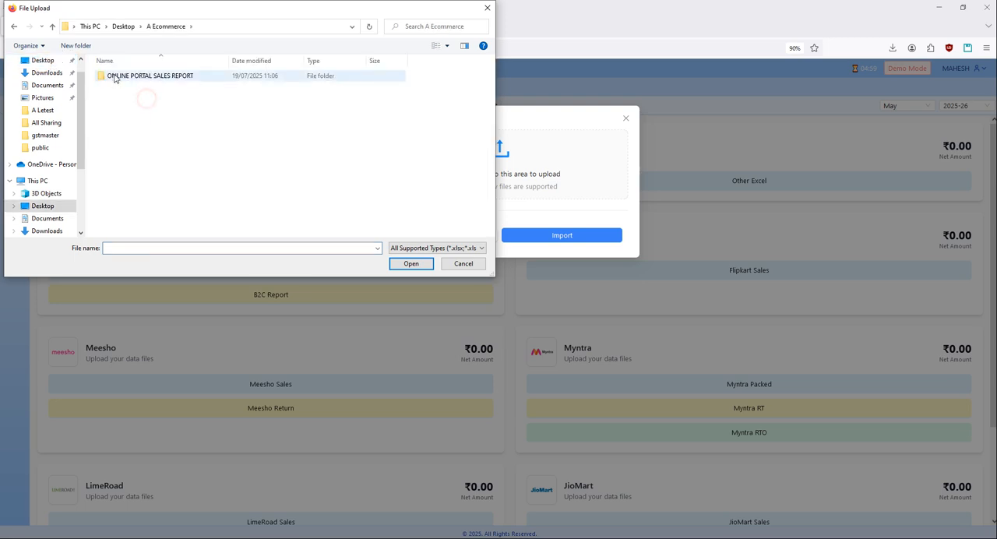
pyautogui.doubleClick(116, 75)
pyautogui.doubleClick(123, 87)
pyautogui.doubleClick(113, 76)
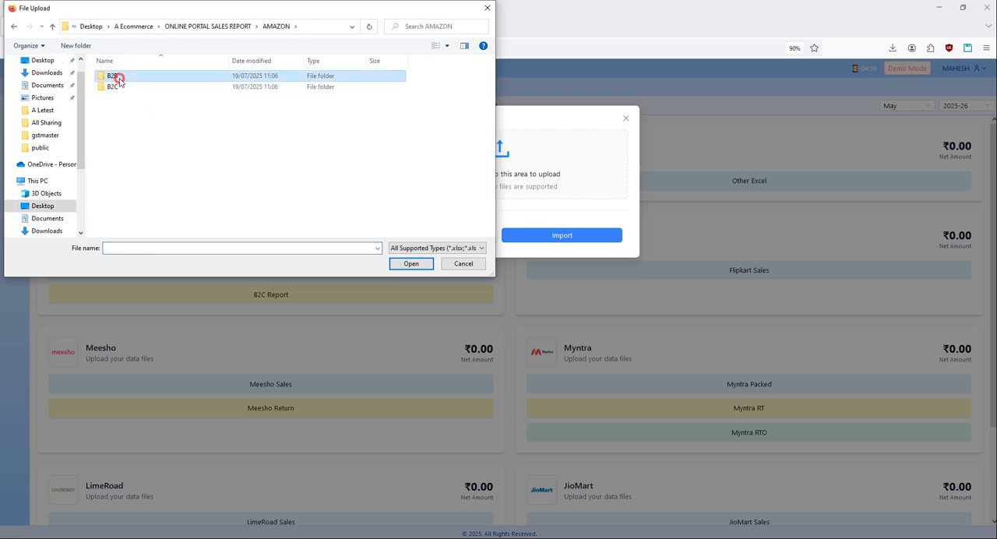
pyautogui.doubleClick(118, 76)
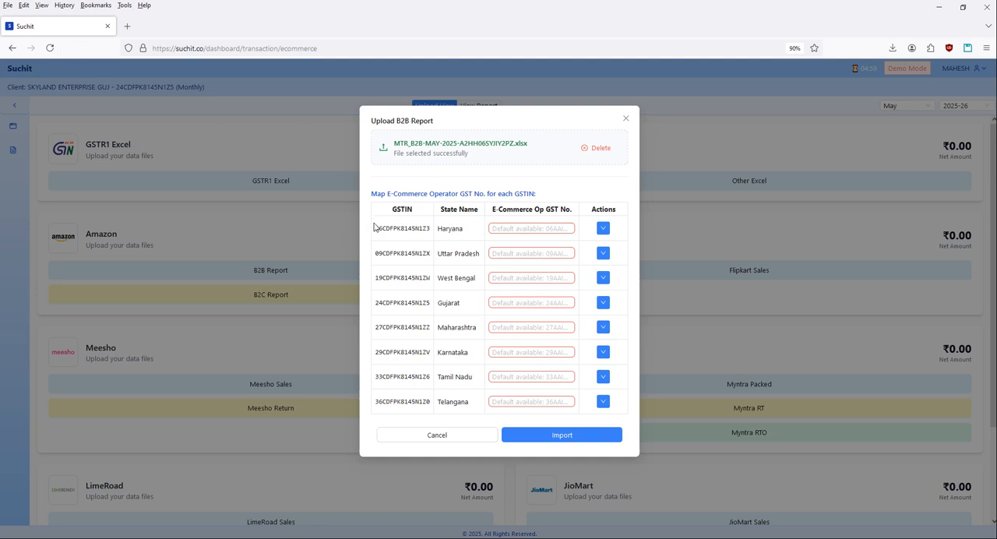
# Review the listed GSTINs and fill in the default e-commerce operator GST number for Haryana.
pyautogui.moveTo(375, 228); pyautogui.dragTo(405, 267)
pyautogui.click(408, 404)
pyautogui.click(515, 228)
pyautogui.click(603, 228)
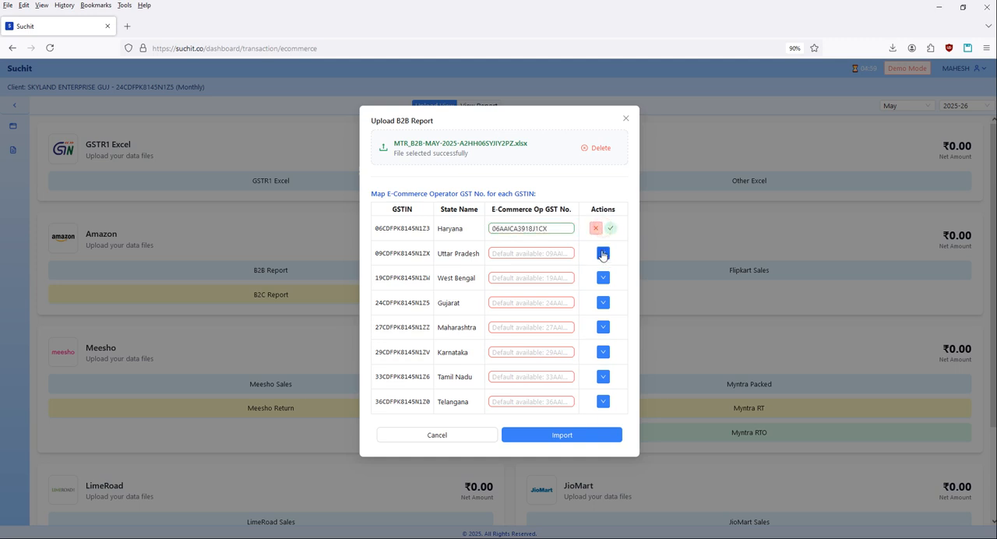
# Fill in the default e-commerce operator GST numbers for the remaining states, Uttar Pradesh through Telangana, and start the B2B Report import.
pyautogui.click(603, 253)
pyautogui.click(603, 278)
pyautogui.click(603, 302)
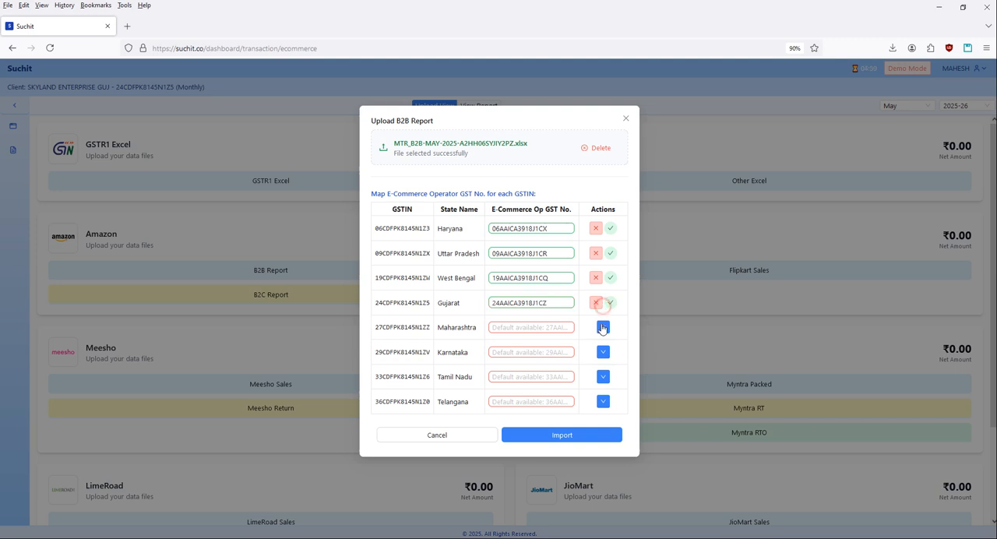
pyautogui.click(603, 327)
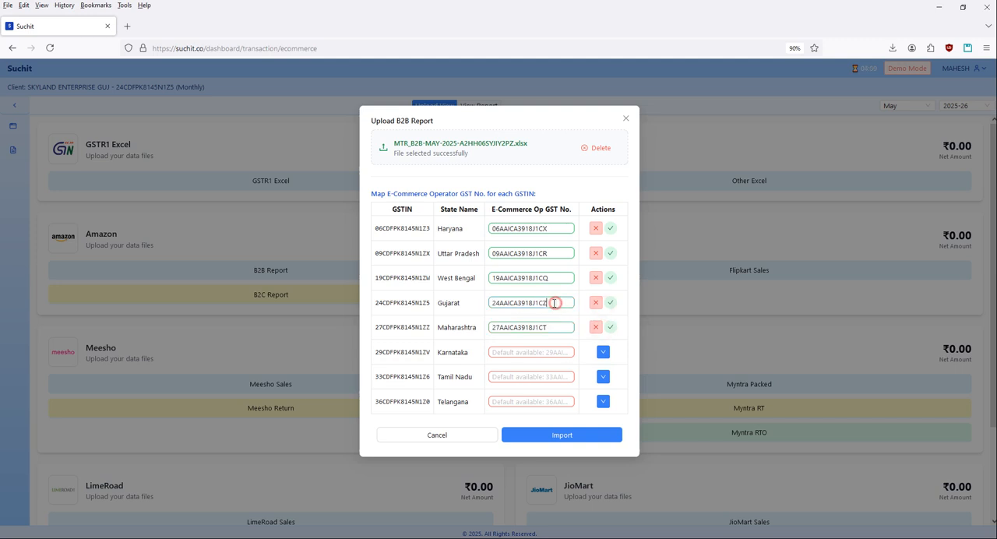
pyautogui.click(603, 353)
pyautogui.click(603, 377)
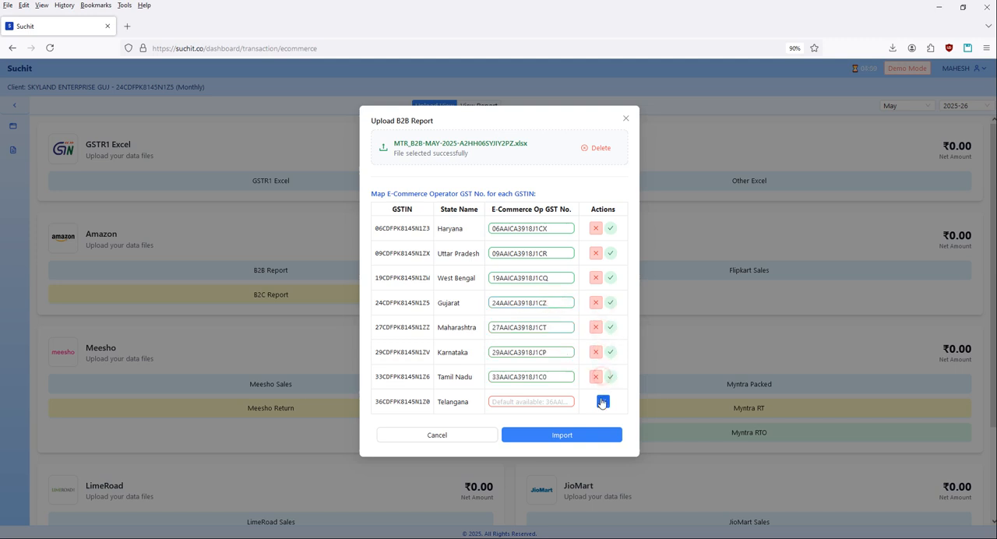
pyautogui.click(603, 401)
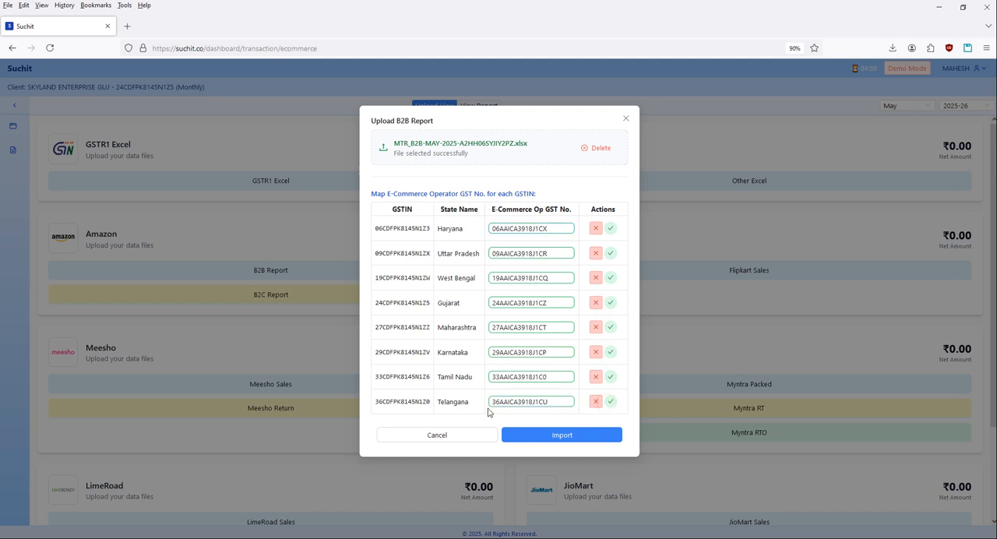
pyautogui.click(552, 435)
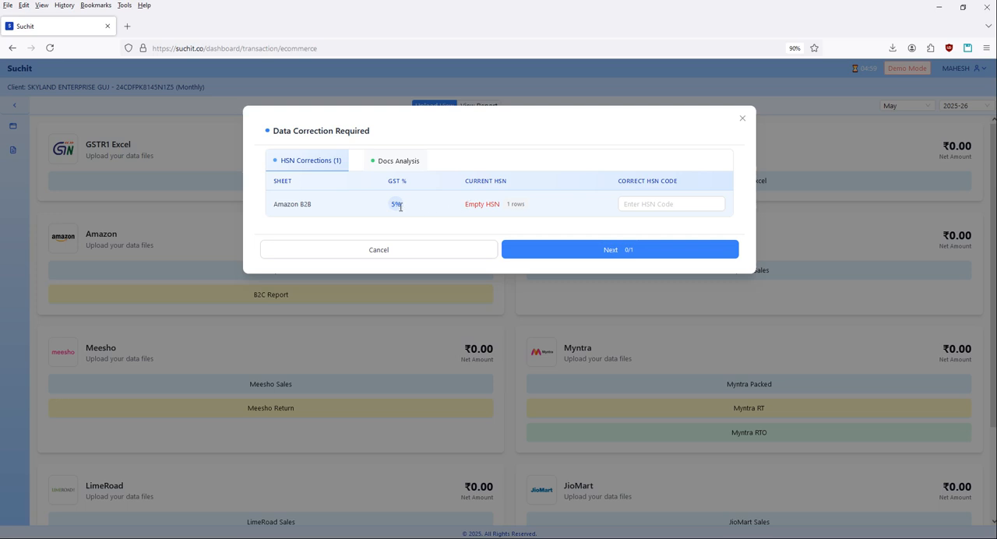
# Set the correct HSN code to 55555 for the Amazon B2B 5% row and proceed to the Docs Analysis.
pyautogui.click(661, 203)
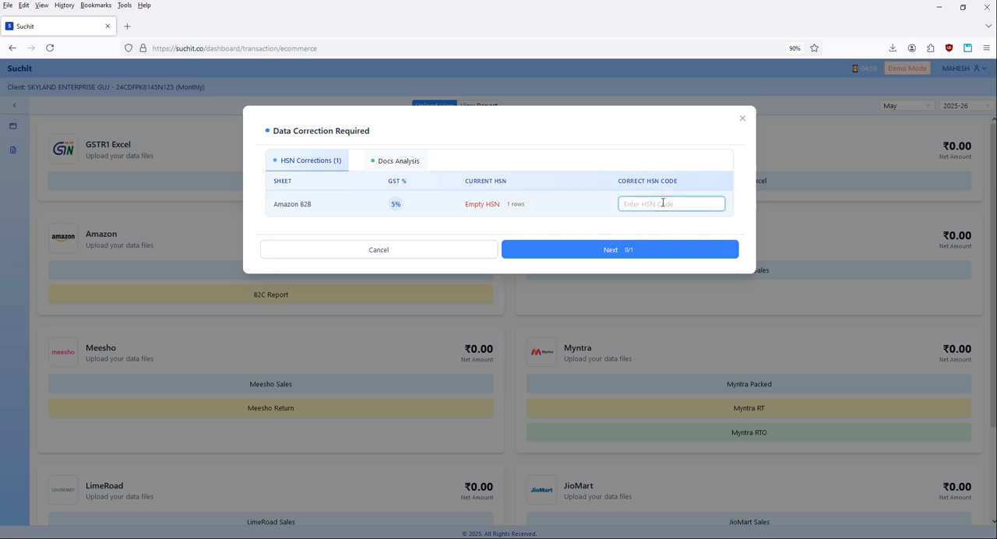
pyautogui.click(653, 202)
pyautogui.write('55555')
pyautogui.click(605, 250)
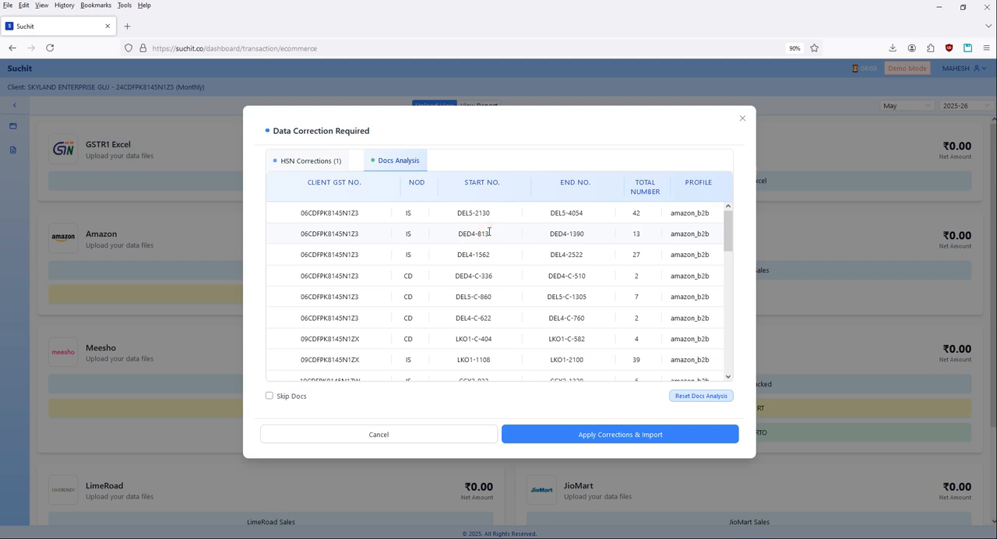
# Review the document number ranges in the Docs Analysis, then apply the corrections and import the Amazon B2B report.
pyautogui.scroll(-10, 489, 339)
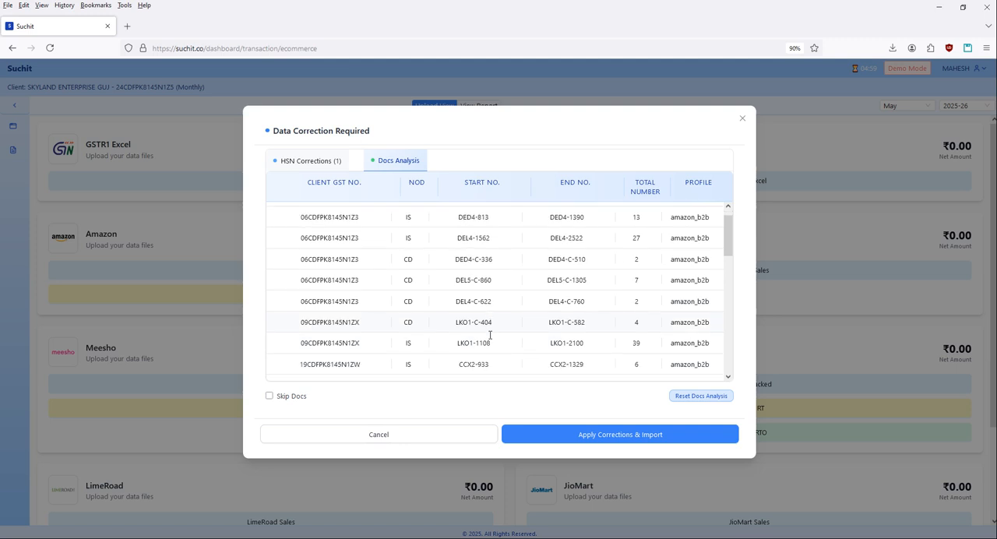
pyautogui.scroll(10, 491, 333)
pyautogui.scroll(-10, 499, 289)
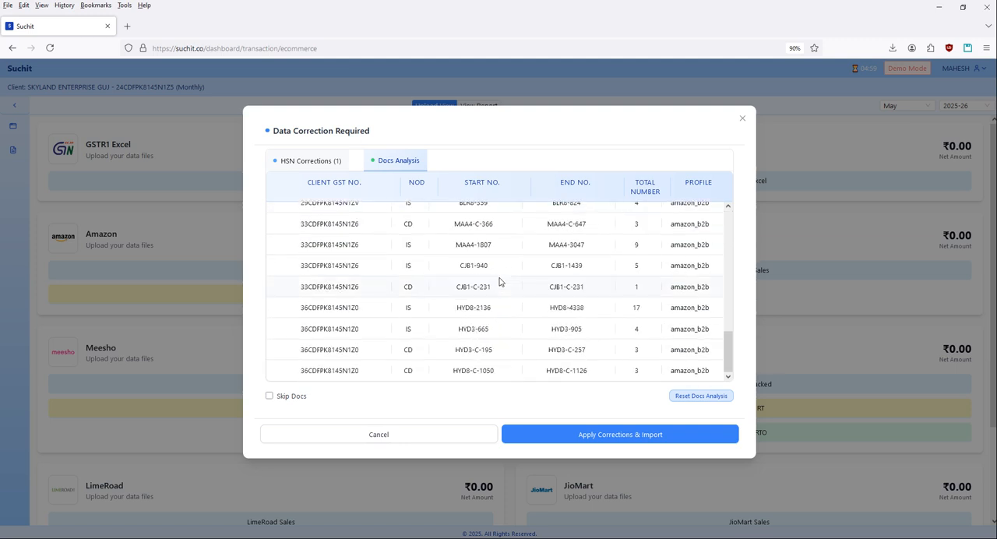
pyautogui.scroll(10, 499, 282)
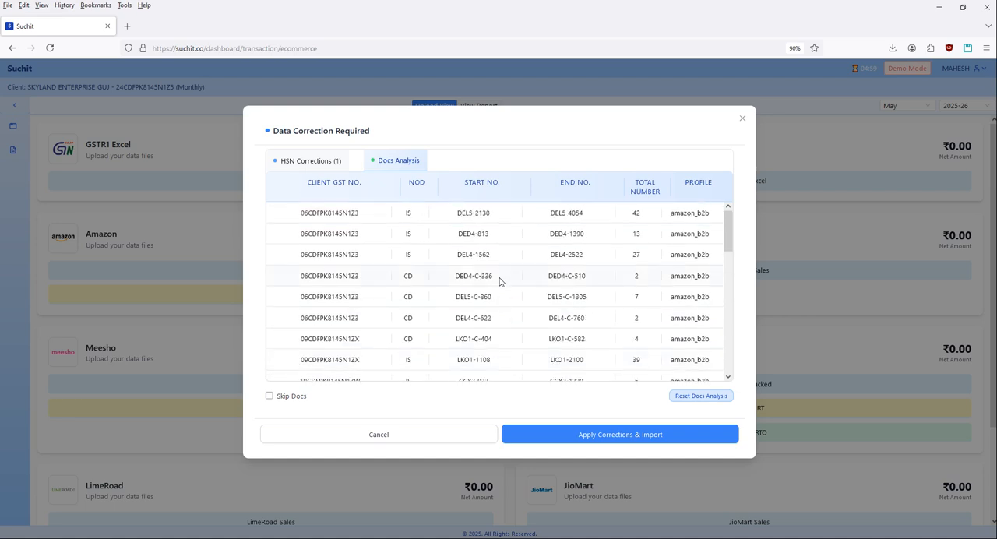
pyautogui.scroll(-5, 500, 282)
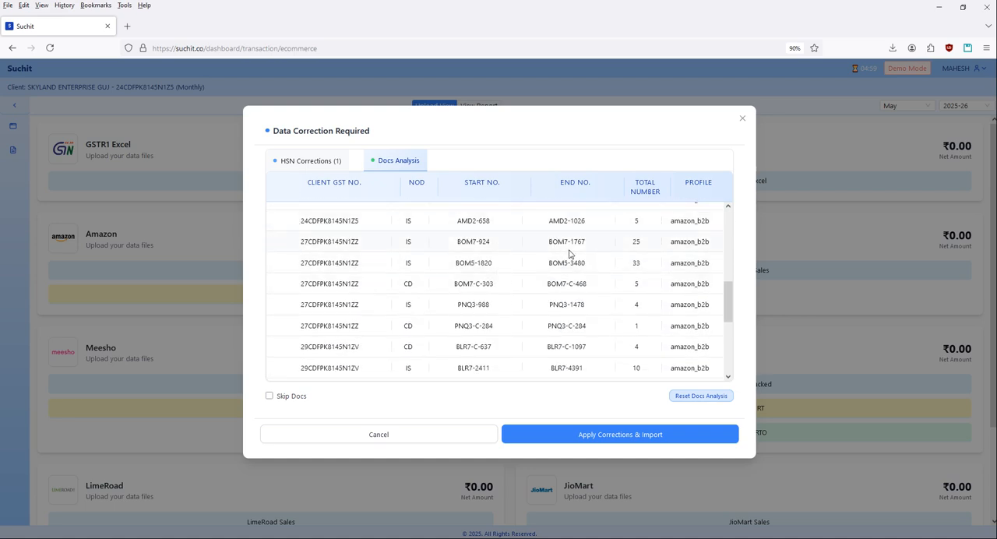
pyautogui.scroll(-5, 467, 312)
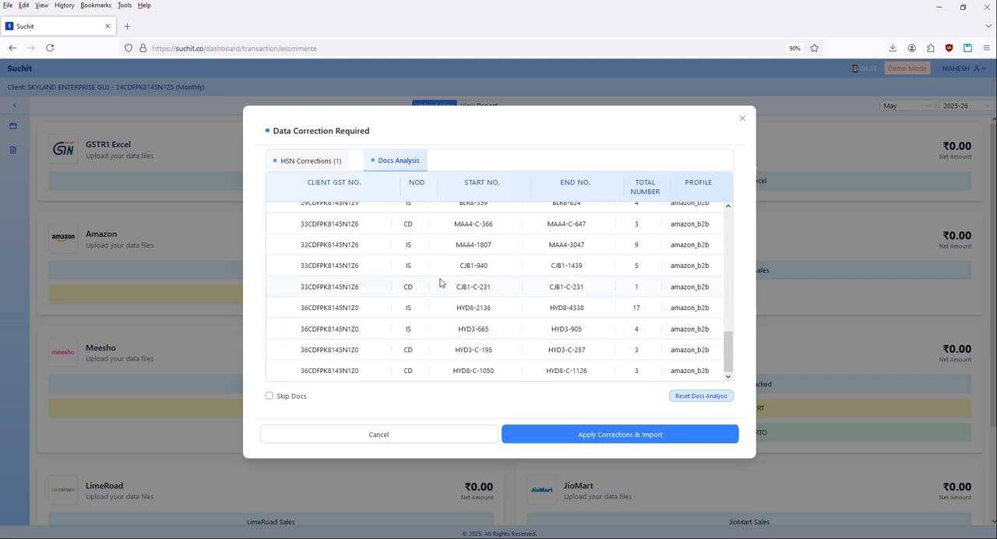
pyautogui.moveTo(456, 246); pyautogui.dragTo(613, 244)
pyautogui.click(606, 310)
pyautogui.click(611, 437)
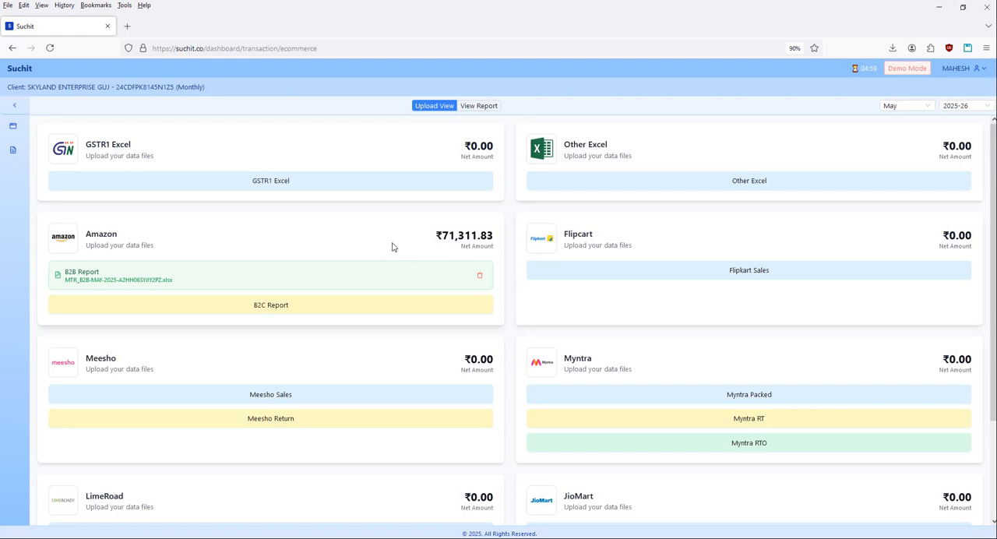
# For Amazon's B2C Report, choose the MTR_B2C-MAY-2025 CSV file from within the AMAZON folder and start its import.
pyautogui.moveTo(437, 242); pyautogui.dragTo(386, 241)
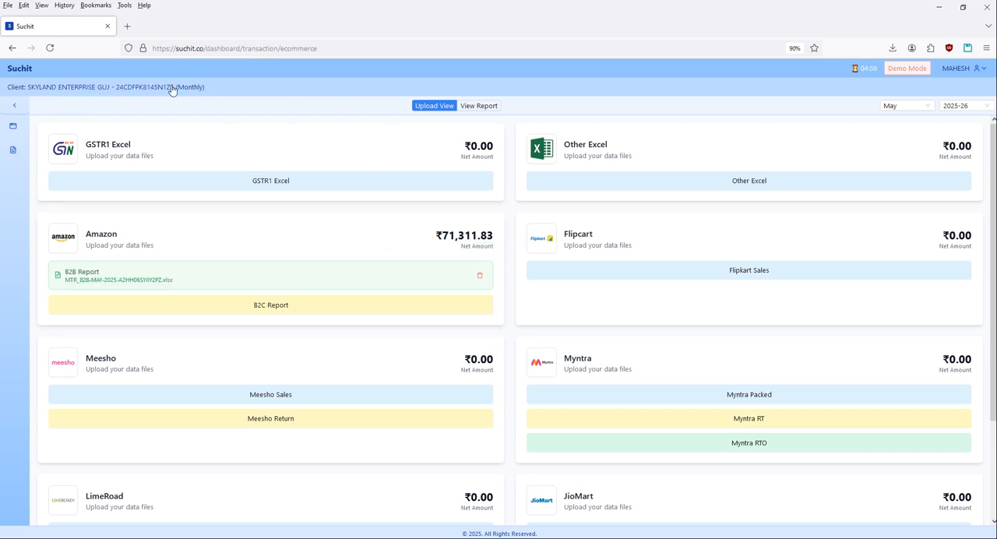
pyautogui.click(405, 249)
pyautogui.click(252, 313)
pyautogui.click(531, 170)
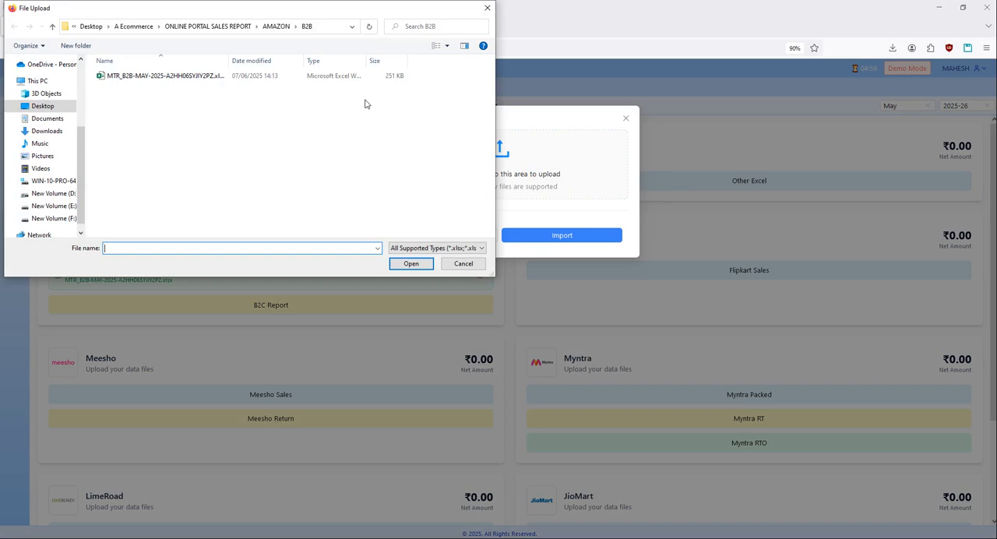
pyautogui.click(279, 27)
pyautogui.doubleClick(113, 88)
pyautogui.doubleClick(140, 76)
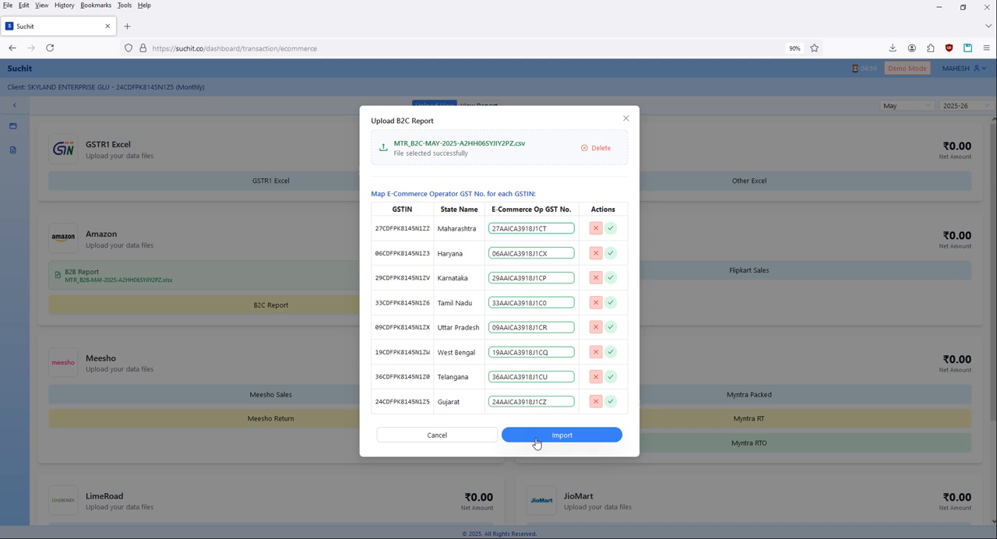
pyautogui.click(583, 437)
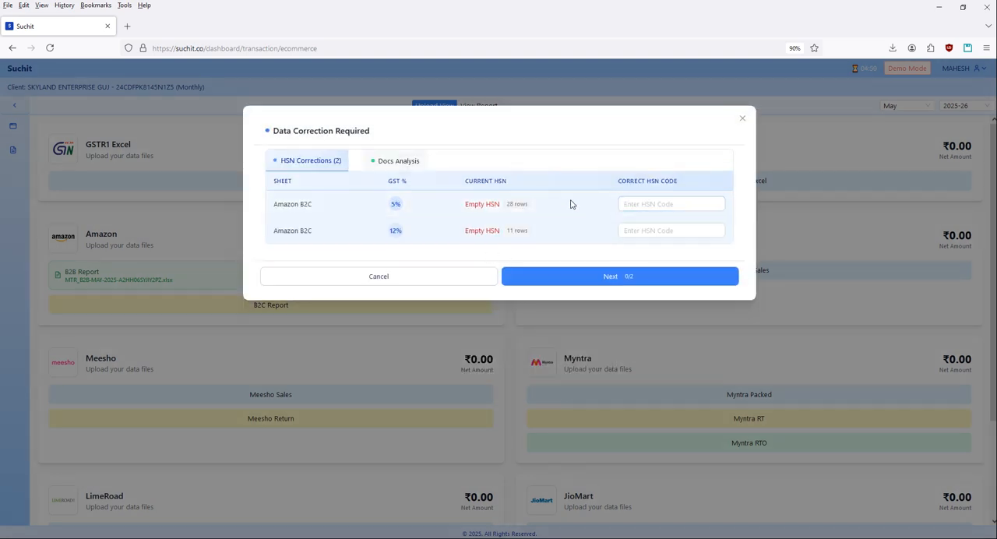
# Set the Amazon B2C HSN codes to 55555 for the 5% row and 11222 for the 12% row, and proceed to the Docs Analysis.
pyautogui.click(641, 201)
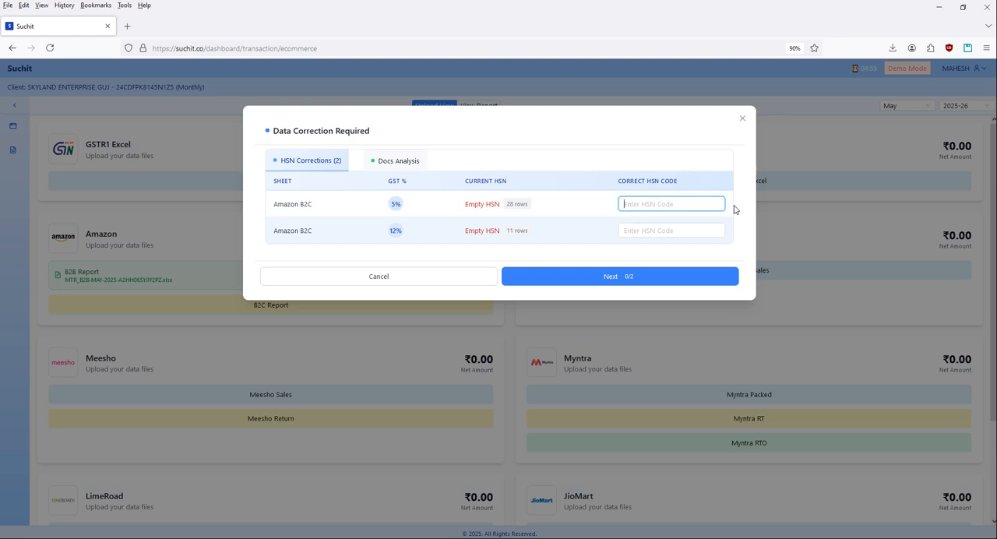
pyautogui.write('55555')
pyautogui.click(653, 236)
pyautogui.write('11222')
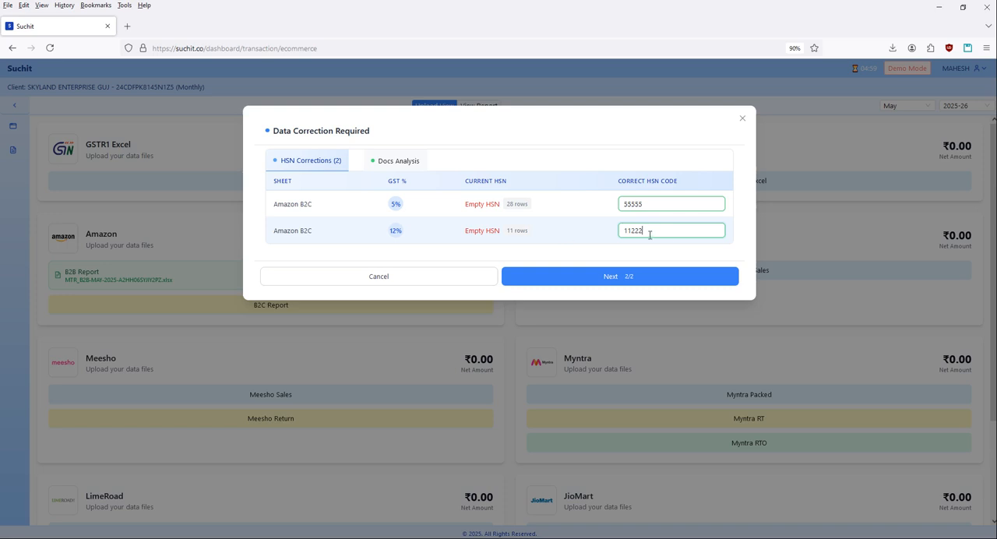
pyautogui.click(598, 282)
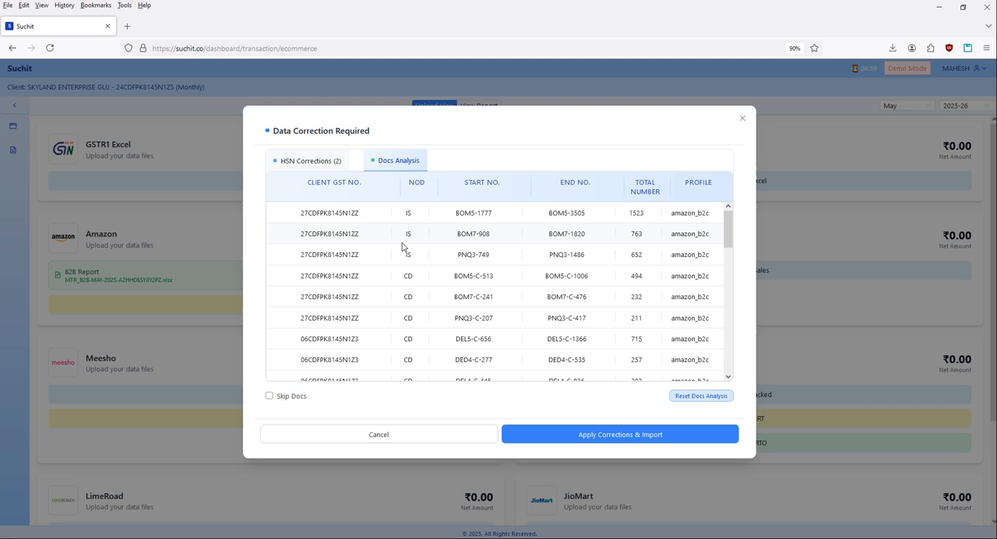
# Review the B2C document number ranges, then apply the corrections and import the Amazon B2C report.
pyautogui.scroll(-5, 471, 330)
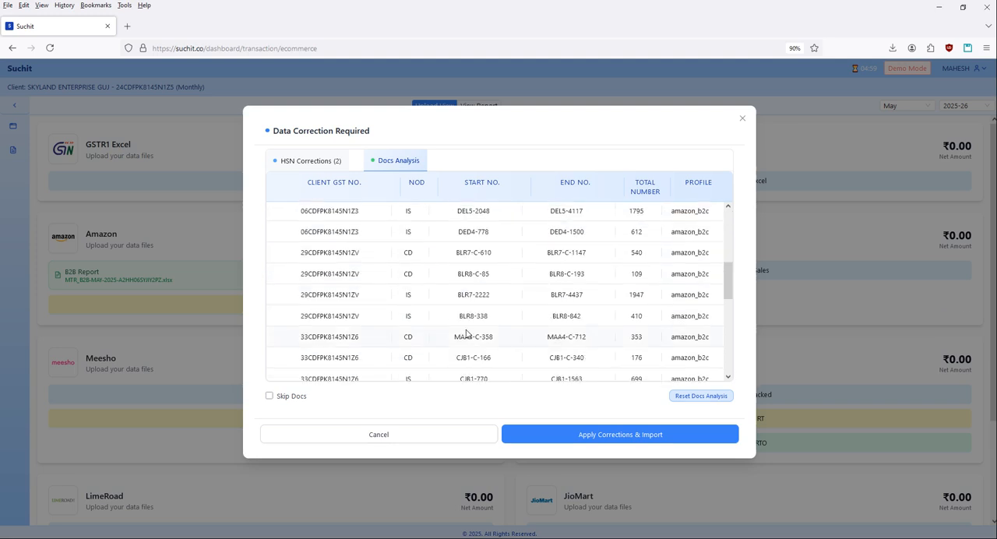
pyautogui.scroll(-2, 466, 332)
pyautogui.scroll(8, 466, 331)
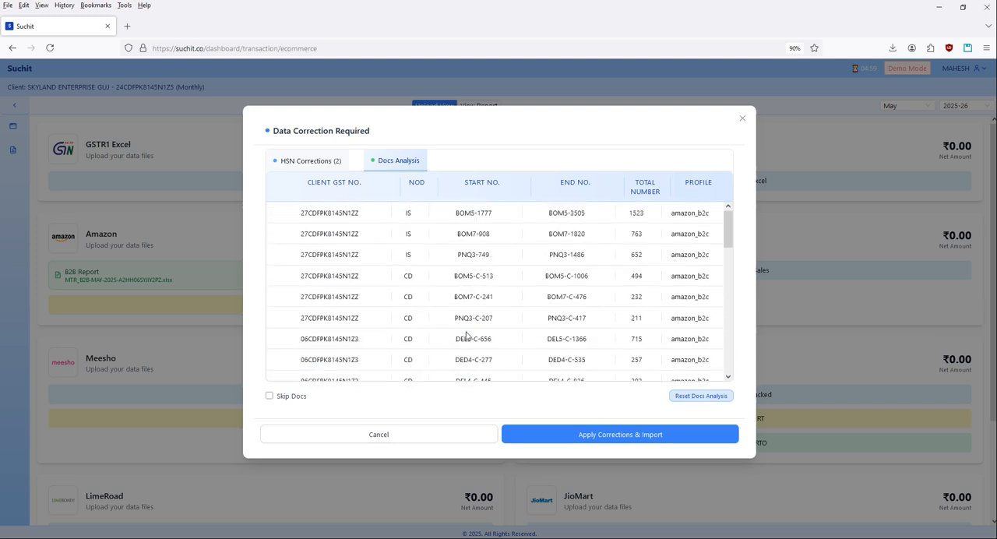
pyautogui.click(578, 434)
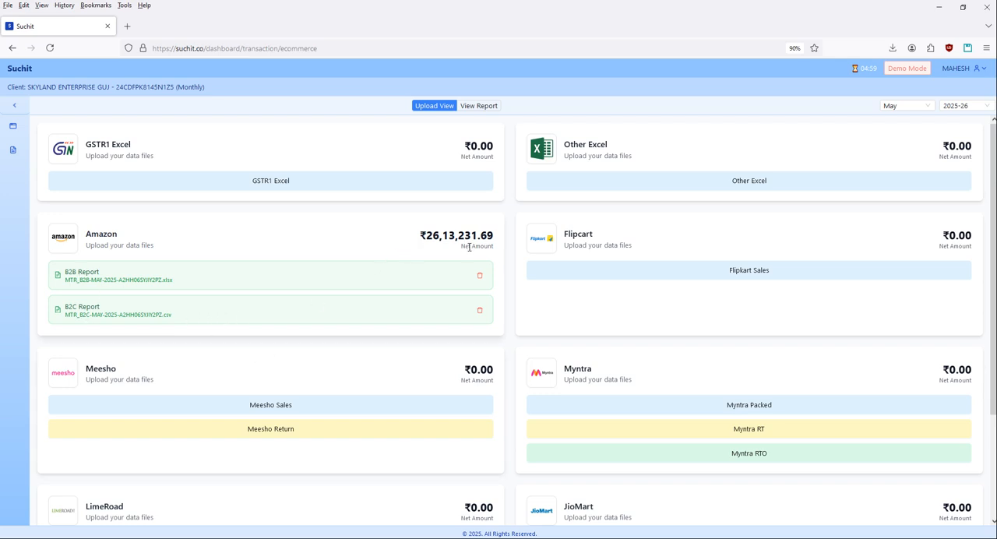
# Check Amazon's combined net amount for the Gujarat client.
pyautogui.moveTo(415, 236); pyautogui.dragTo(456, 239)
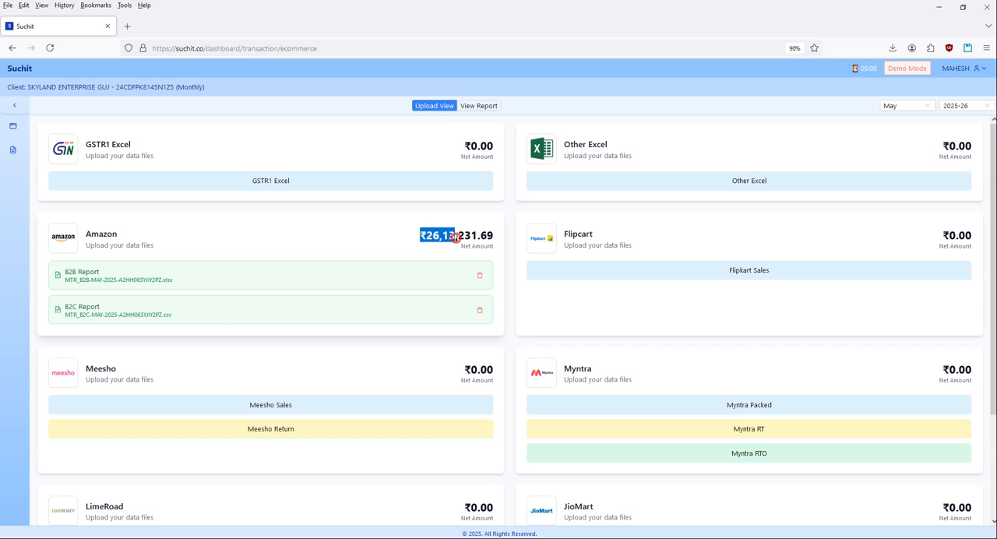
pyautogui.click(395, 241)
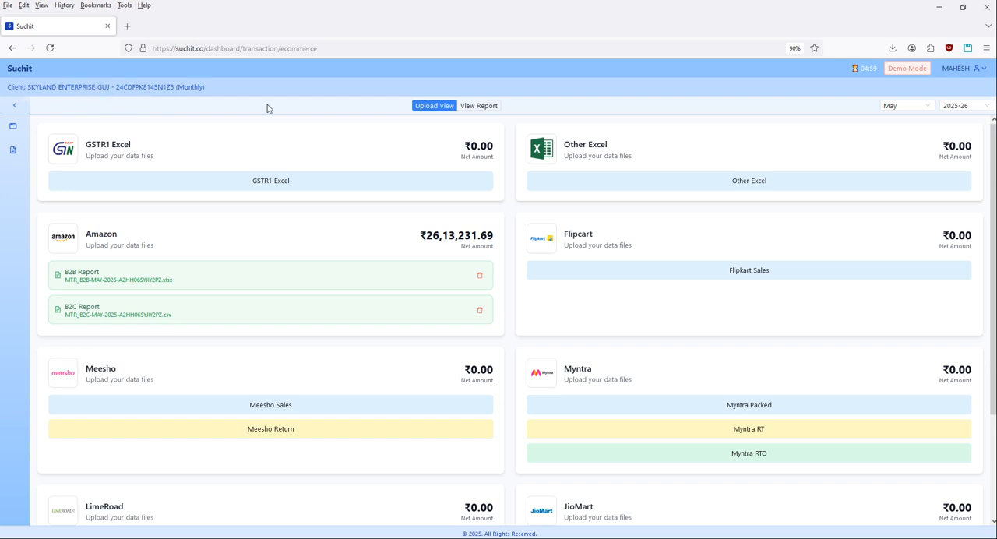
pyautogui.click(398, 238)
# Select the Skyland Enterprise client whose GSTIN starts with 27 and view its e-commerce uploads.
pyautogui.click(58, 87)
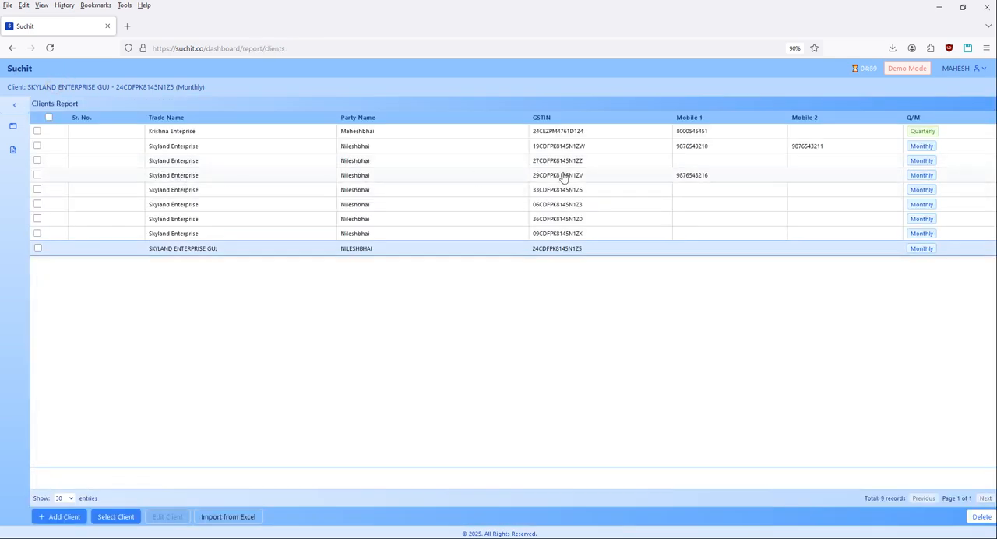
pyautogui.click(566, 163)
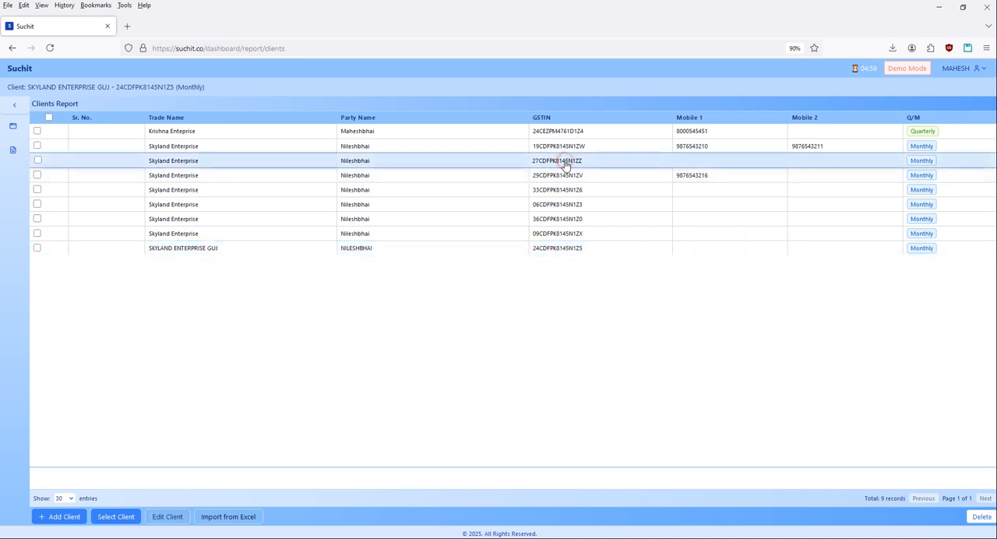
pyautogui.click(116, 517)
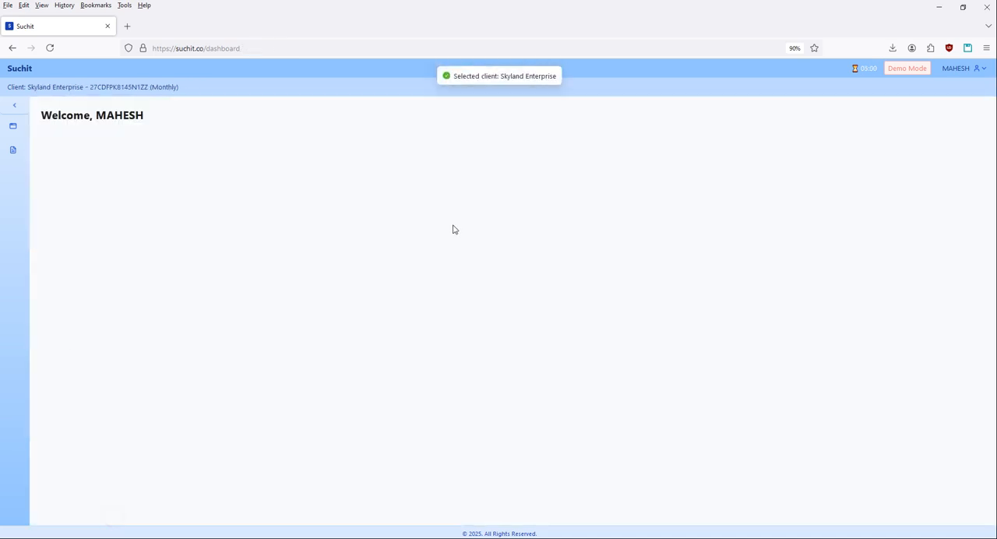
pyautogui.click(13, 151)
pyautogui.click(86, 173)
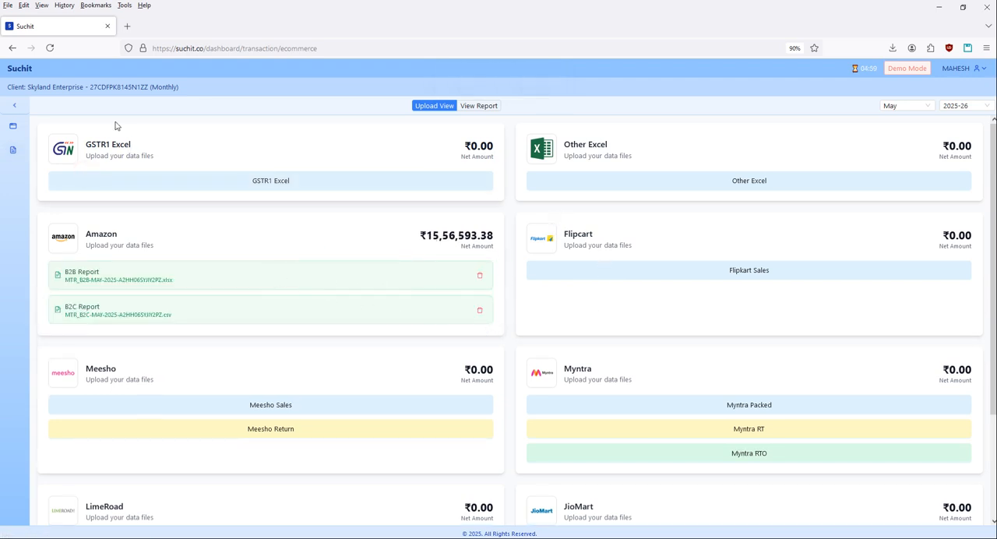
# Switch to the Skyland Enterprise client whose GSTIN starts with 33 and open its e-commerce transactions.
pyautogui.click(67, 90)
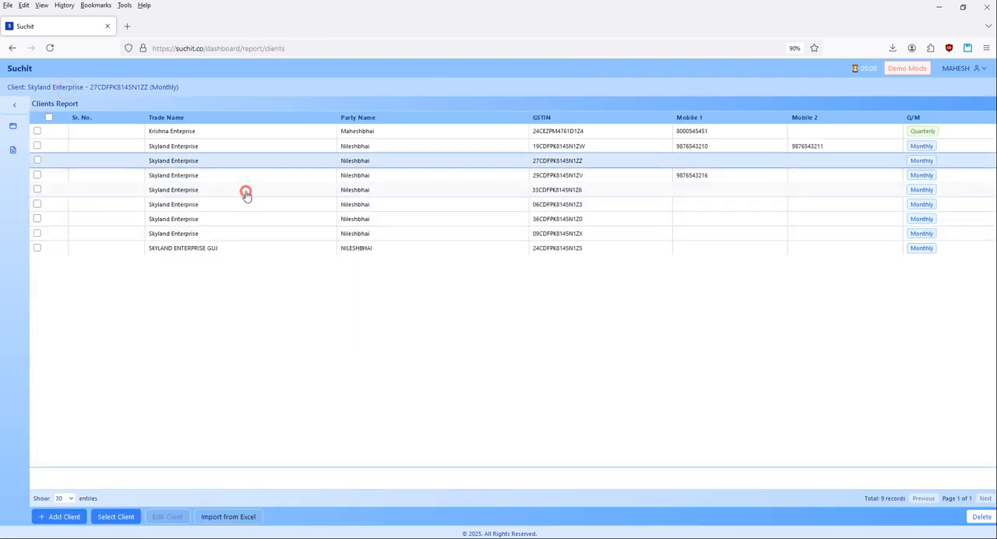
pyautogui.click(244, 191)
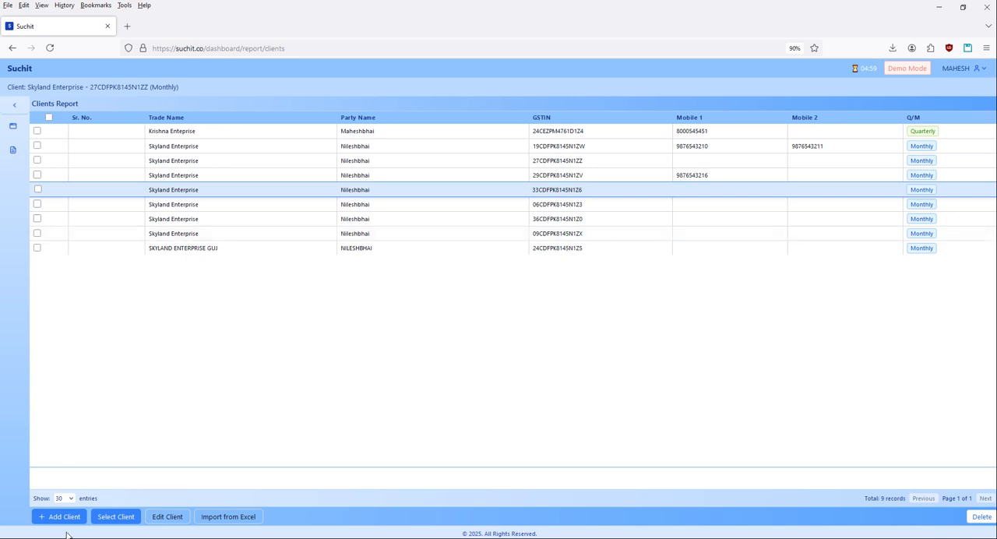
pyautogui.click(104, 516)
pyautogui.moveTo(6, 156)
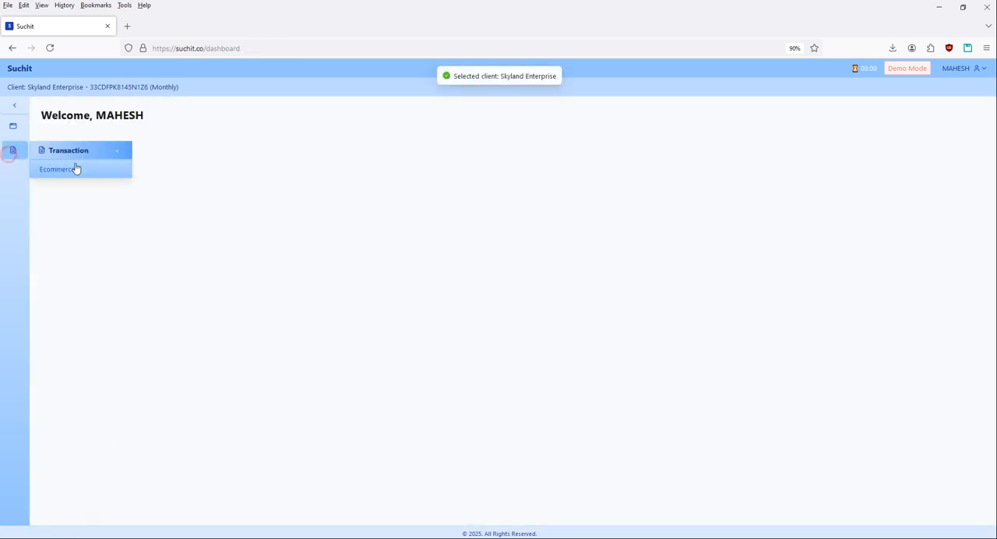
pyautogui.click(73, 167)
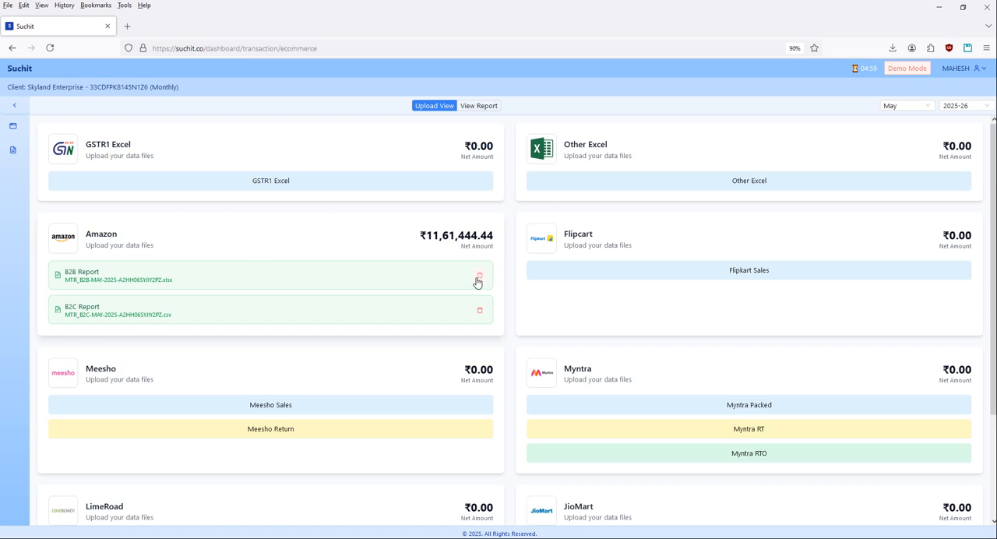
# Examine the client's GSTR-1 B2B invoice details in the report view.
pyautogui.click(478, 106)
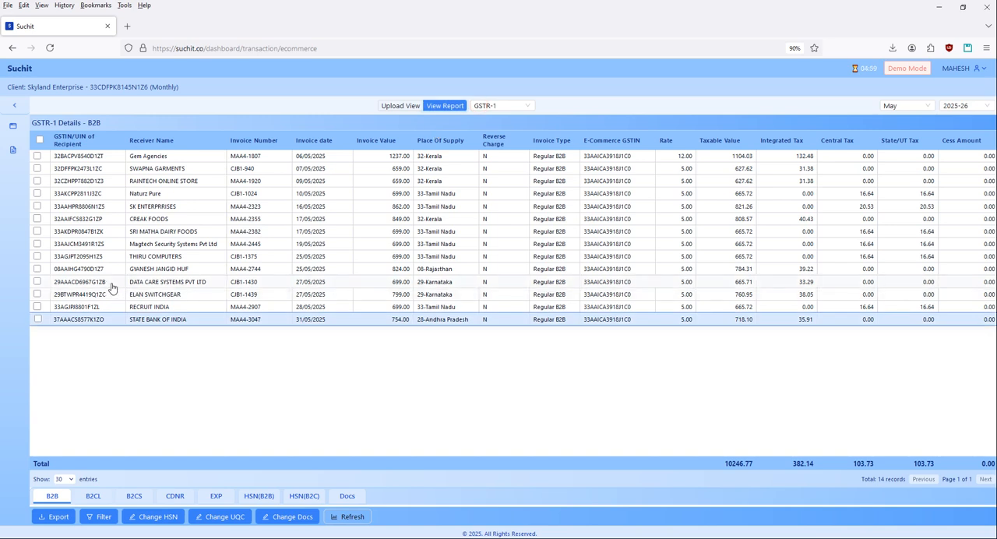
pyautogui.click(150, 271)
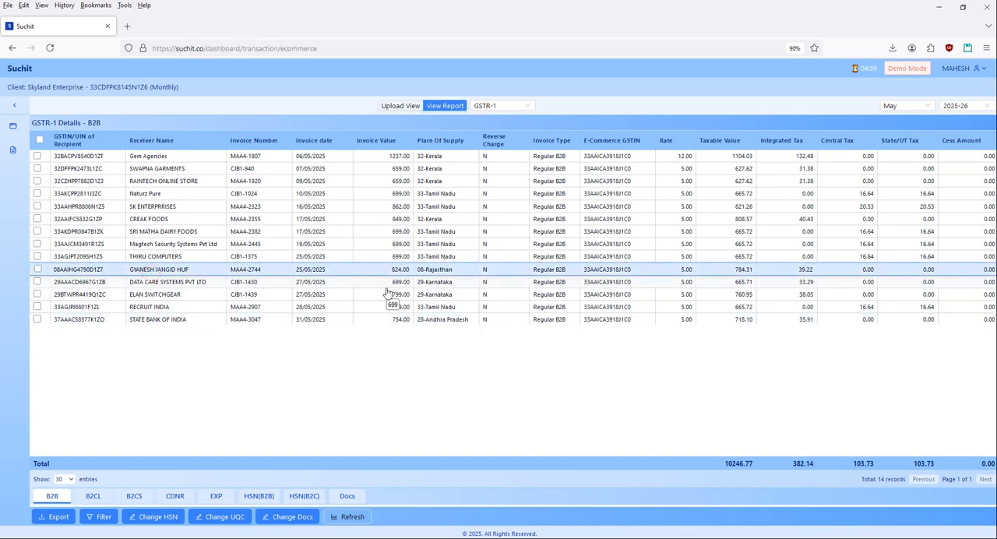
# Review the B2B invoice rows of the client whose GSTIN starts with 33, and its B2CS details.
pyautogui.press('Up')
pyautogui.press('Up')
pyautogui.press('Up')
pyautogui.press('Up')
pyautogui.press('Up')
pyautogui.press('Up')
pyautogui.press('Up')
pyautogui.press('Up')
pyautogui.press('Up')
pyautogui.press('Down')
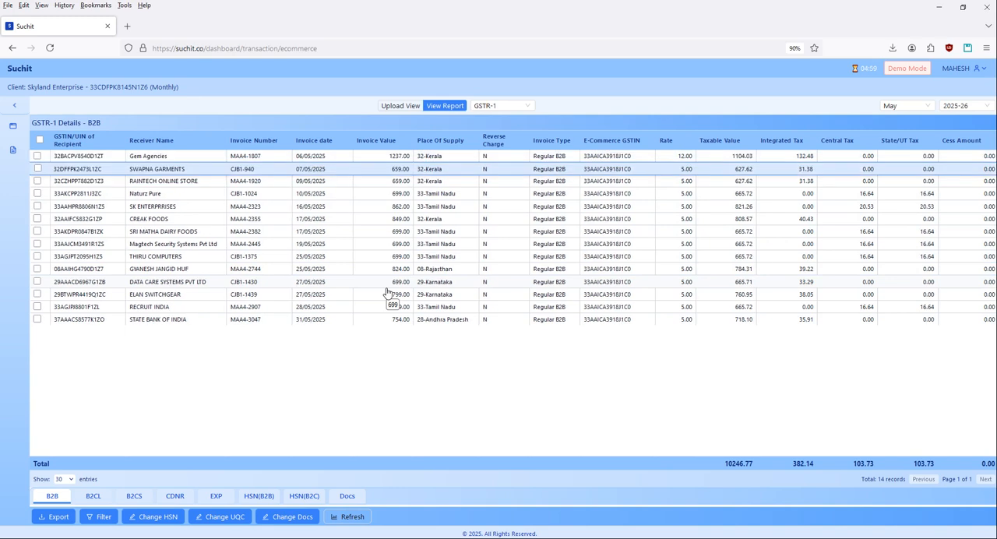
pyautogui.press('Down')
pyautogui.press('Down')
pyautogui.press('Down')
pyautogui.press('Down')
pyautogui.press('Down')
pyautogui.press('Down')
pyautogui.press('Down')
pyautogui.press('Down')
pyautogui.press('Down')
pyautogui.press('Down')
pyautogui.press('Down')
pyautogui.press('Down')
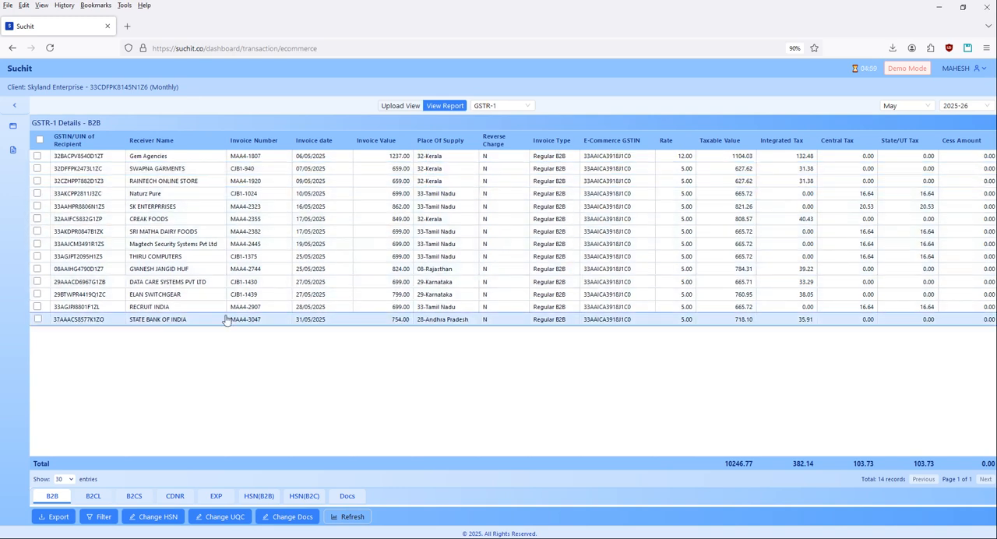
pyautogui.click(639, 285)
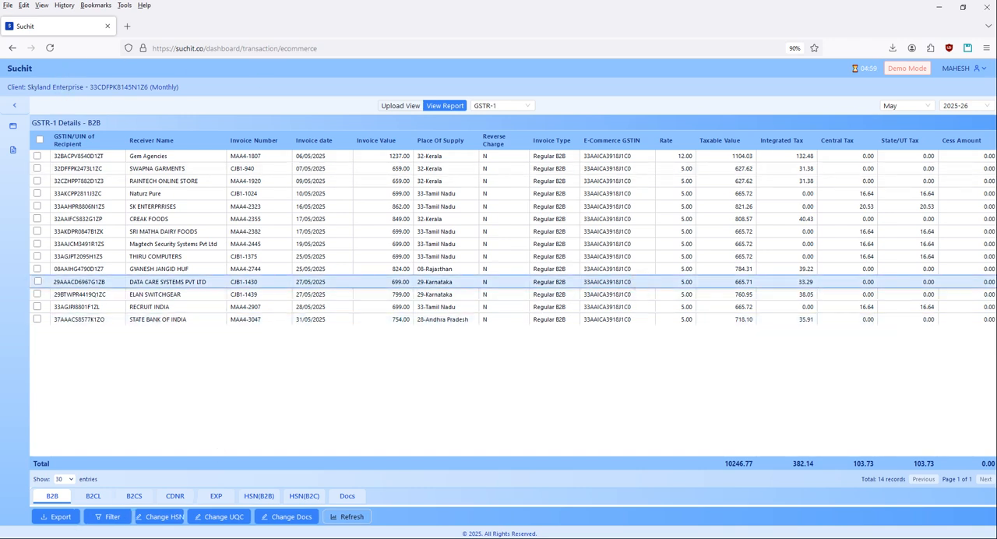
pyautogui.click(123, 497)
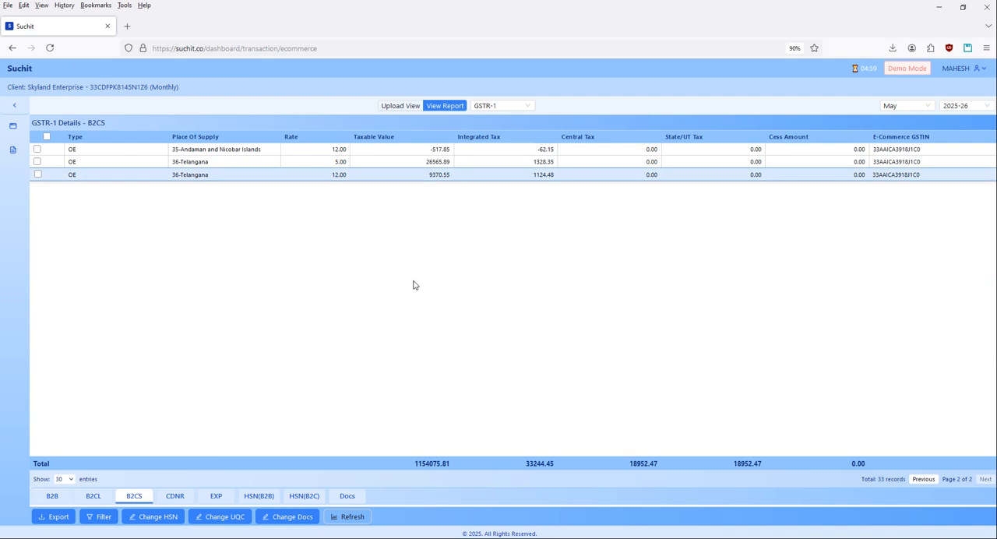
# Switch to the SKYLAND ENTERPRISE GUJ client and open its e-commerce transactions.
pyautogui.click(43, 88)
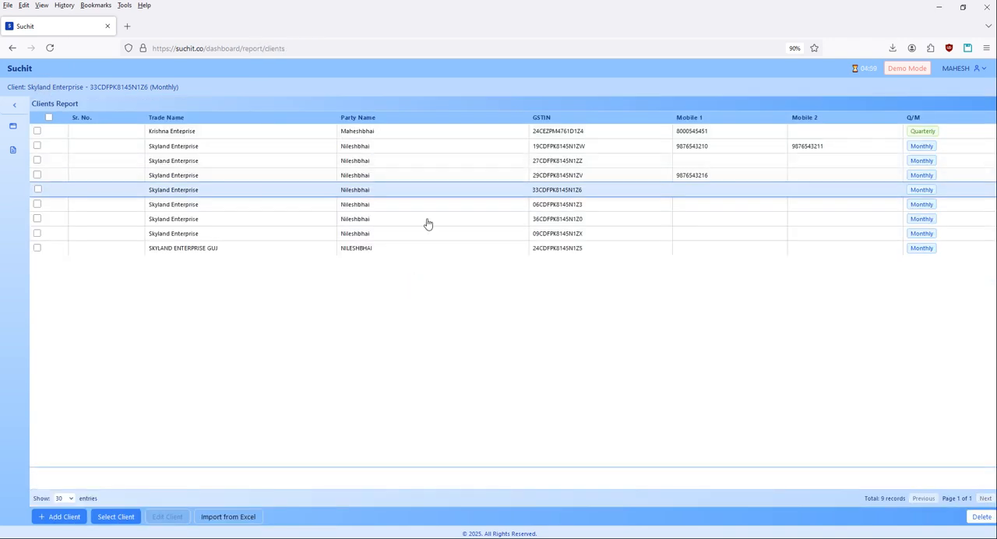
pyautogui.click(322, 249)
pyautogui.click(109, 516)
pyautogui.click(16, 147)
pyautogui.click(63, 168)
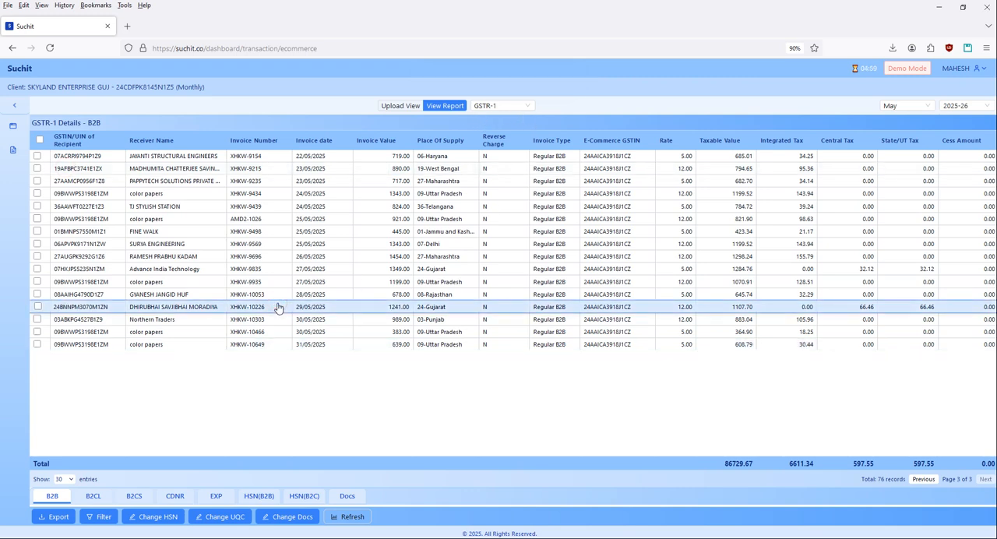
# Review the Gujarat client's GSTR-1 B2B, B2CS, CDNR and HSN details for May 2025-26.
pyautogui.scroll(5, 278, 308)
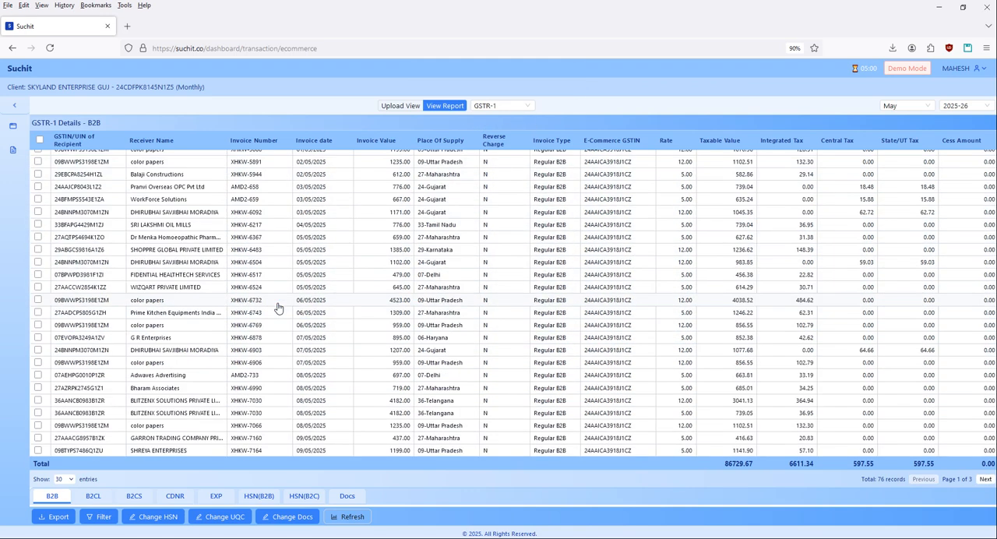
pyautogui.scroll(-5, 278, 308)
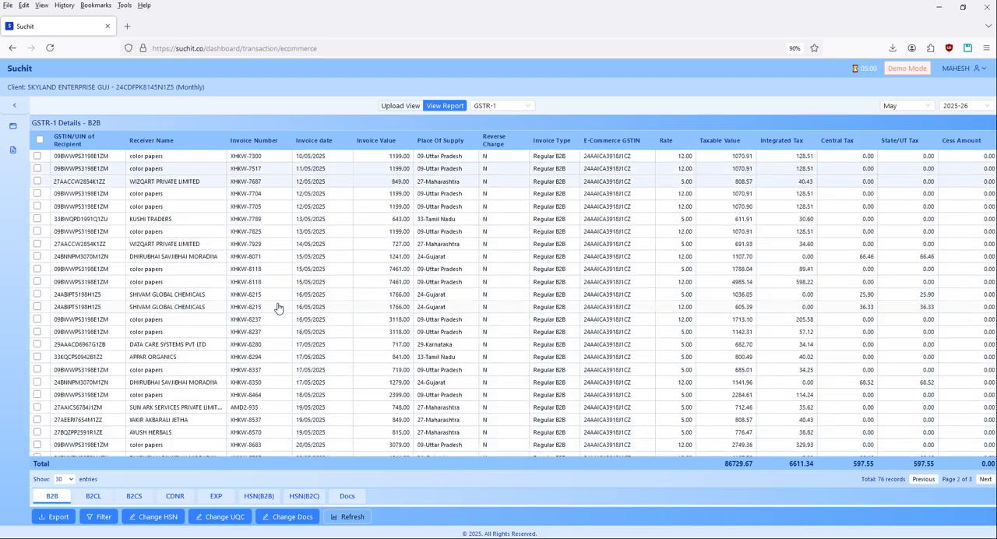
pyautogui.scroll(-2, 278, 309)
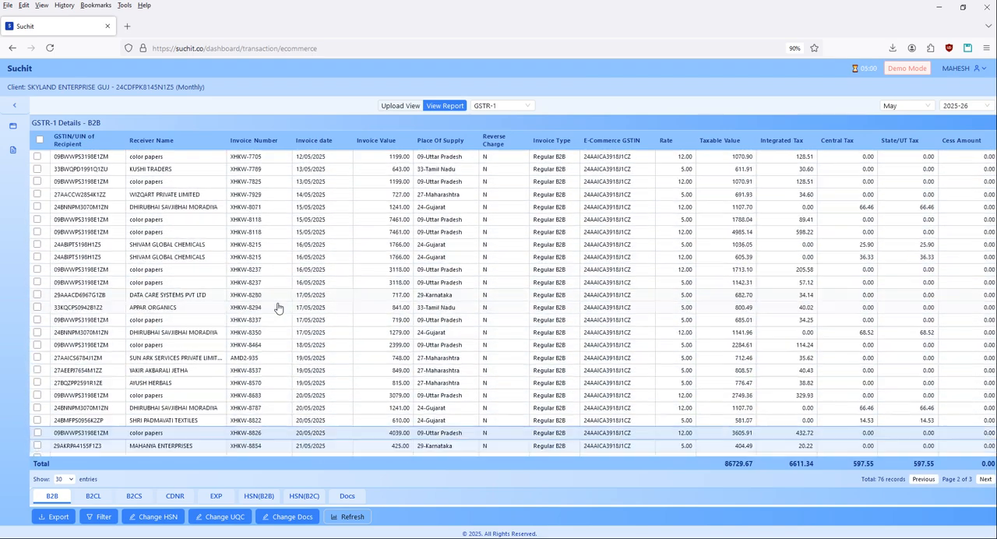
pyautogui.scroll(-2, 278, 308)
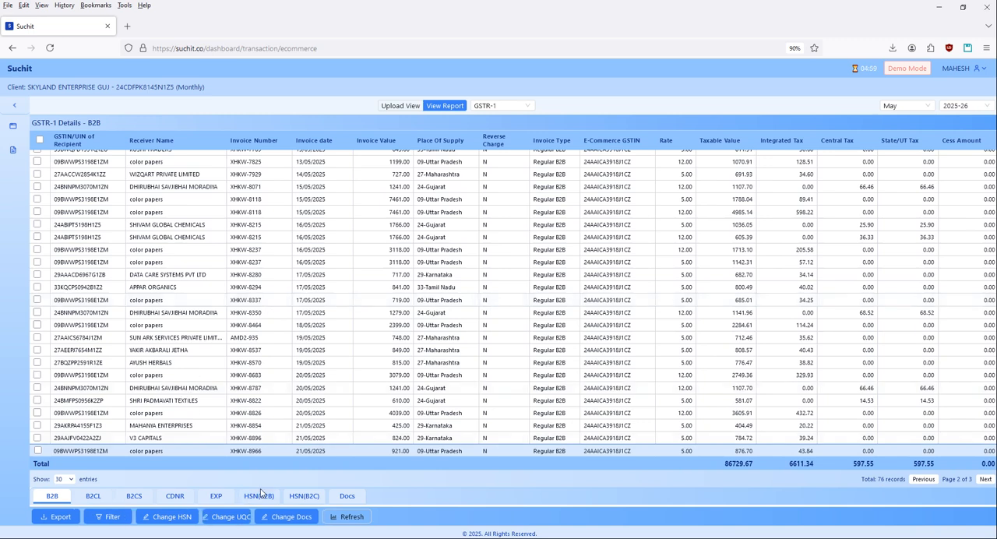
pyautogui.click(134, 497)
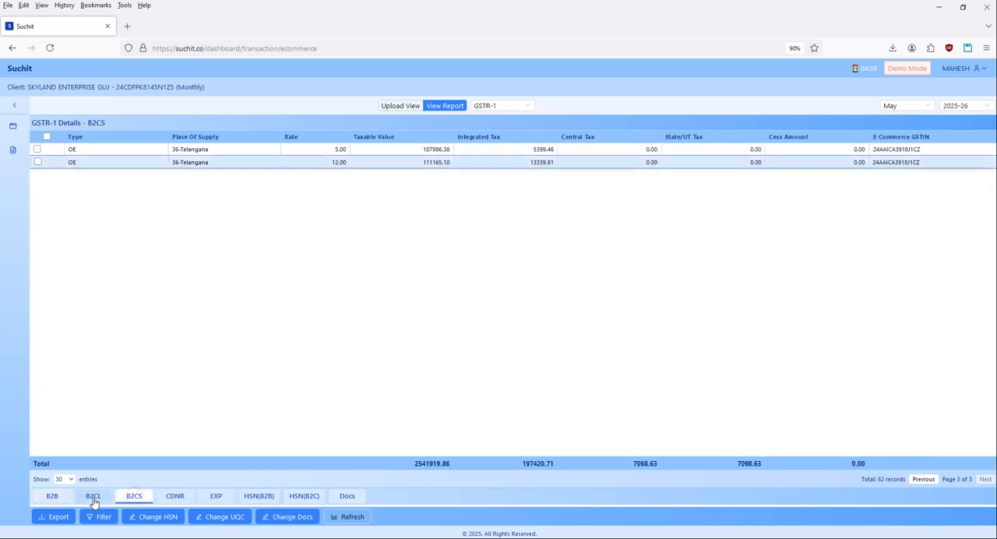
pyautogui.click(176, 498)
pyautogui.click(259, 497)
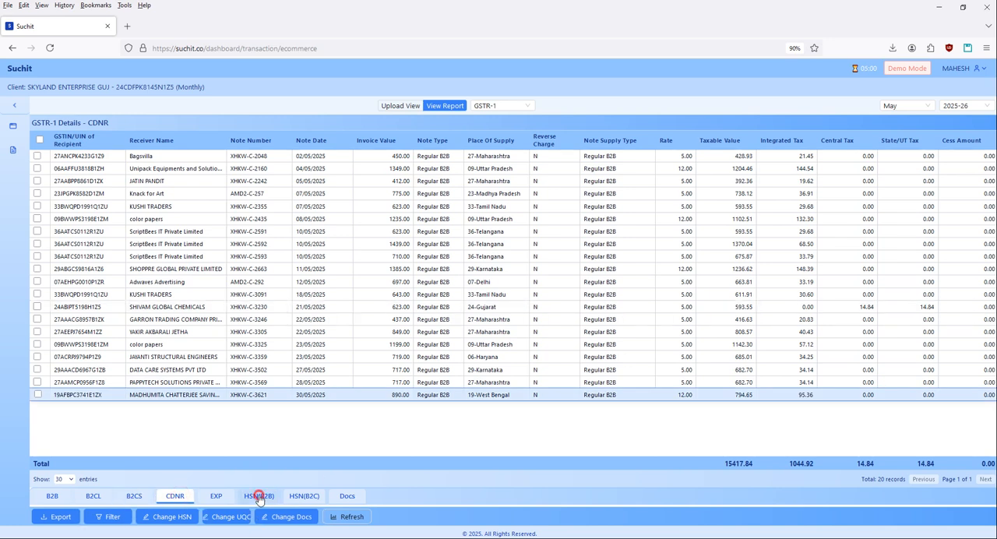
pyautogui.click(304, 496)
# Examine the Gujarat client's GSTR-1 document series and the total number for each credit note and invoice row.
pyautogui.click(347, 497)
pyautogui.click(331, 247)
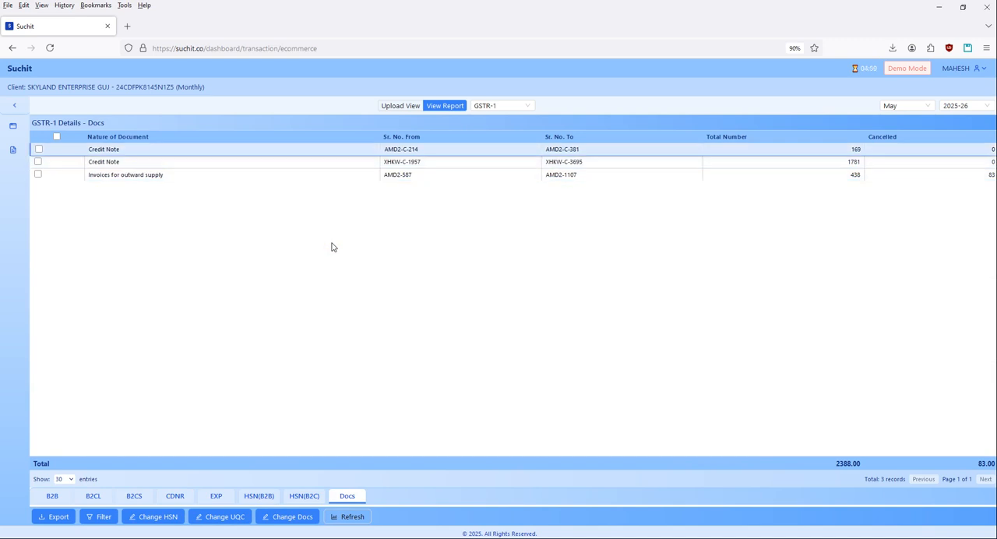
pyautogui.click(272, 175)
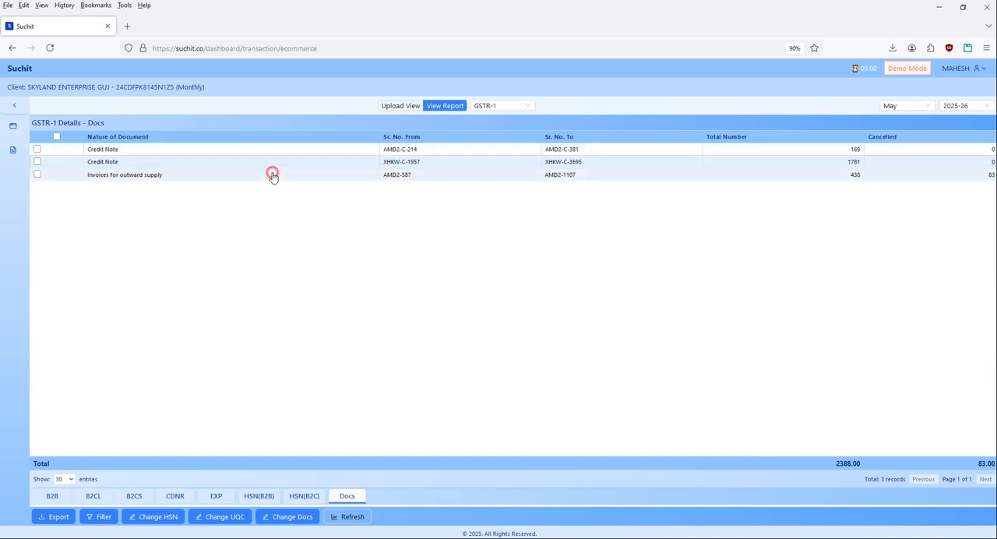
pyautogui.click(826, 149)
pyautogui.click(827, 163)
pyautogui.click(824, 180)
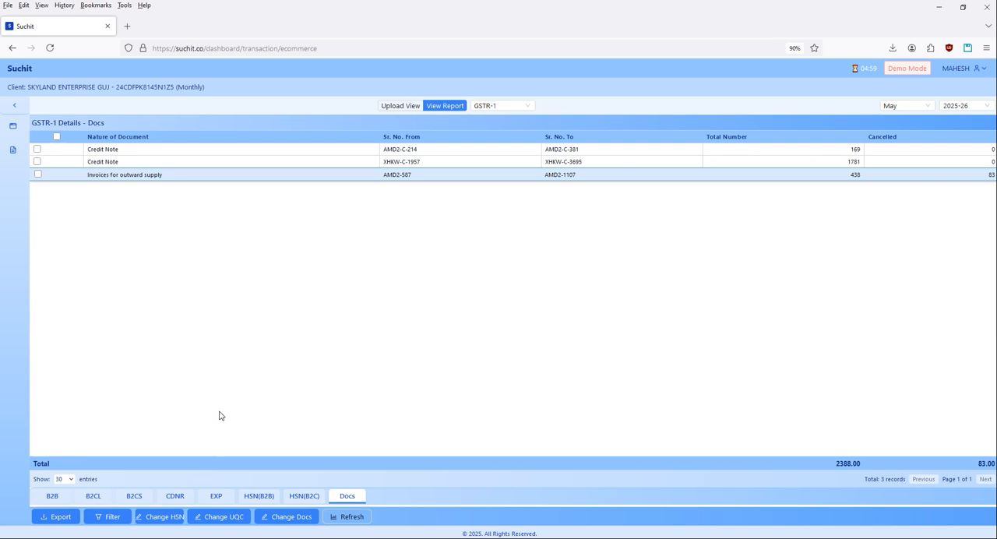
# Replace HSN code 55555 at 5% GST with 540710 and apply the update.
pyautogui.click(148, 516)
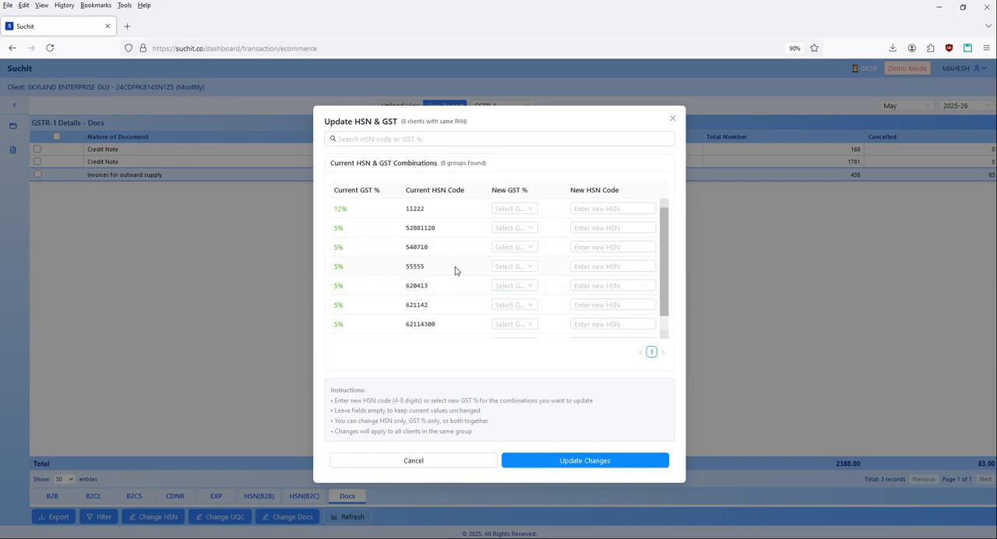
pyautogui.click(643, 266)
pyautogui.write('54')
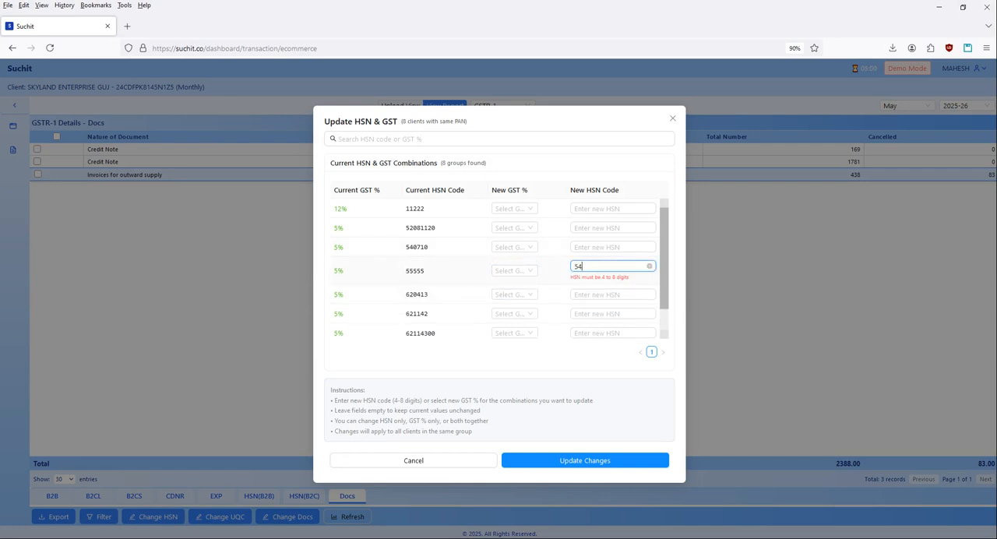
pyautogui.write('0710')
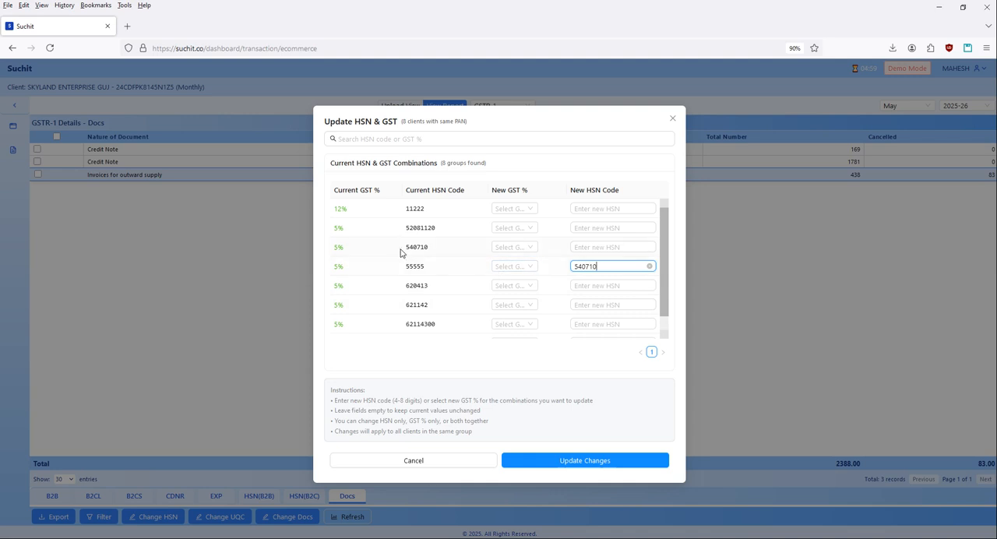
pyautogui.click(573, 459)
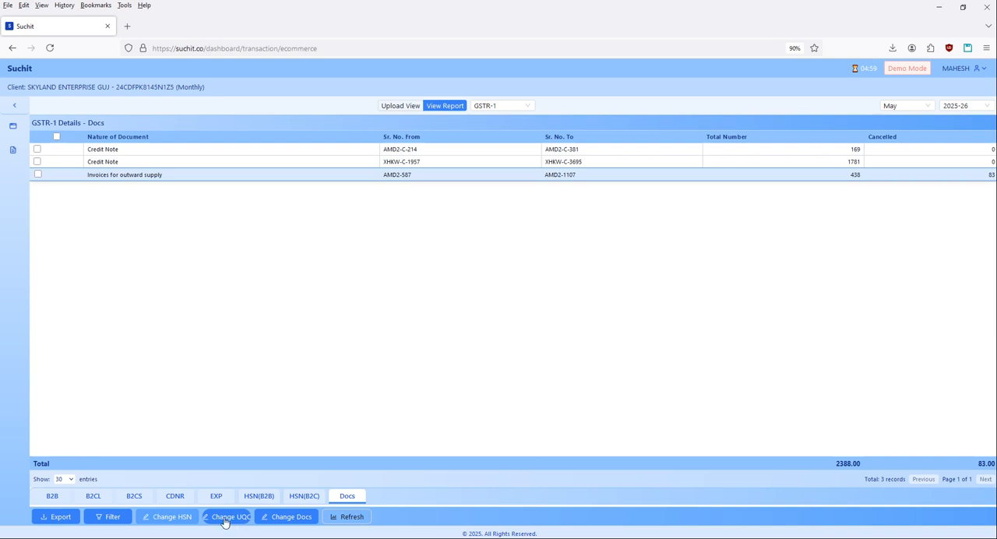
# Check the HSN and GST combinations and the new GST rate options for HSN 620413, then close the dialog without updating.
pyautogui.click(167, 518)
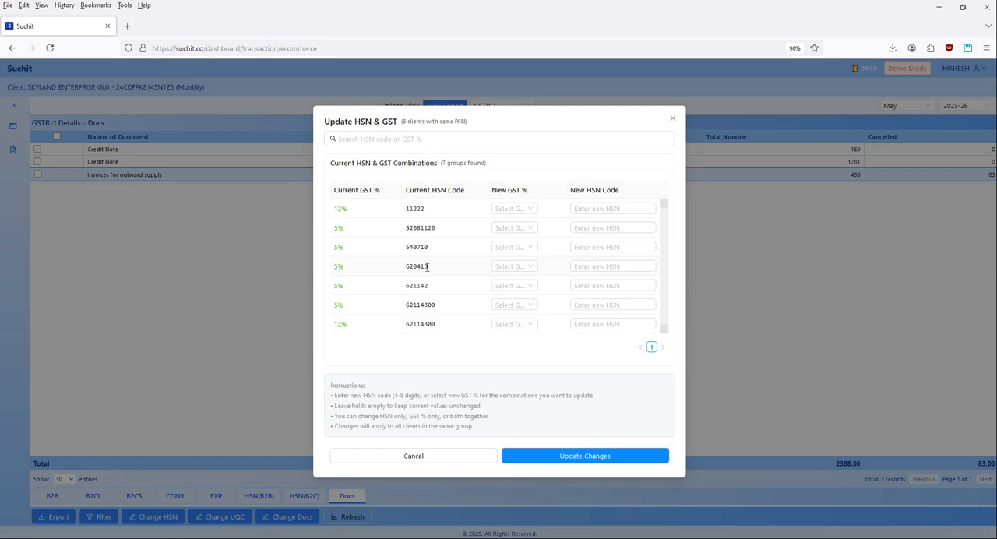
pyautogui.moveTo(399, 248); pyautogui.dragTo(460, 254)
pyautogui.click(525, 268)
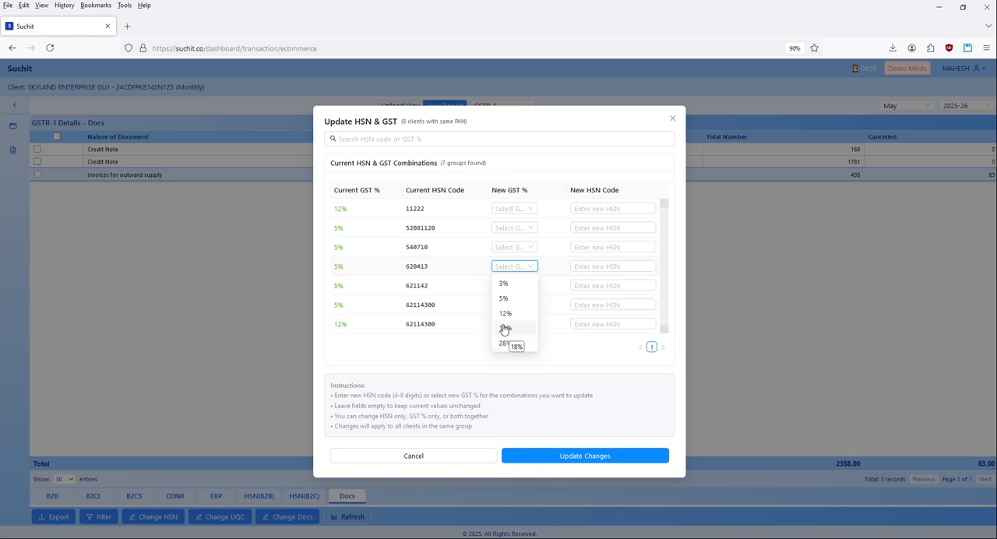
pyautogui.click(390, 256)
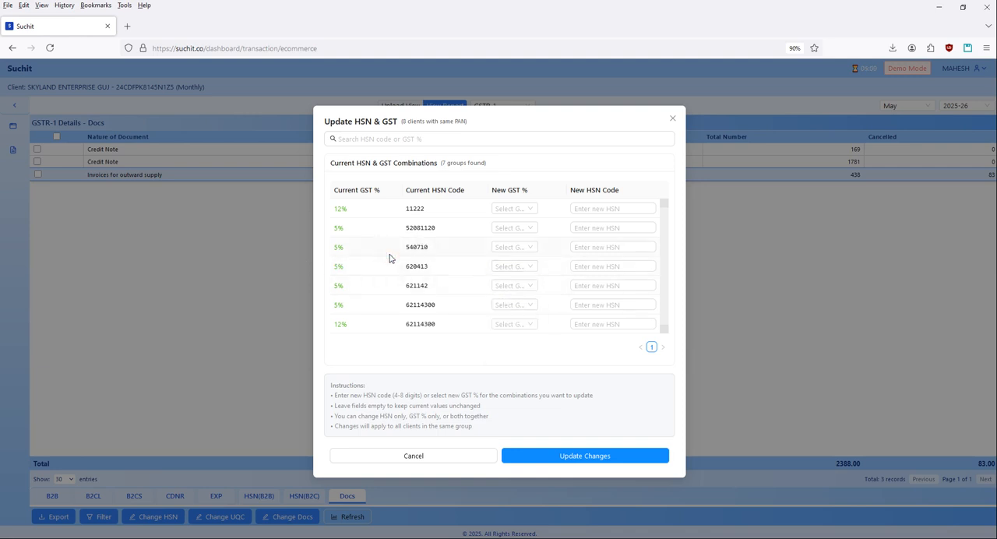
pyautogui.click(605, 305)
pyautogui.click(673, 118)
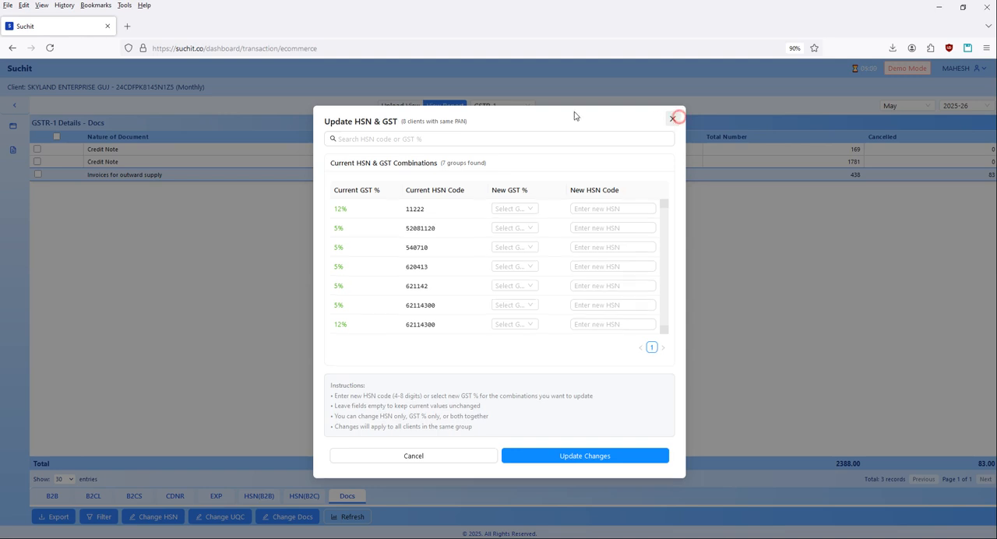
# View the UQC change dialog and close it without updating anything.
pyautogui.click(221, 517)
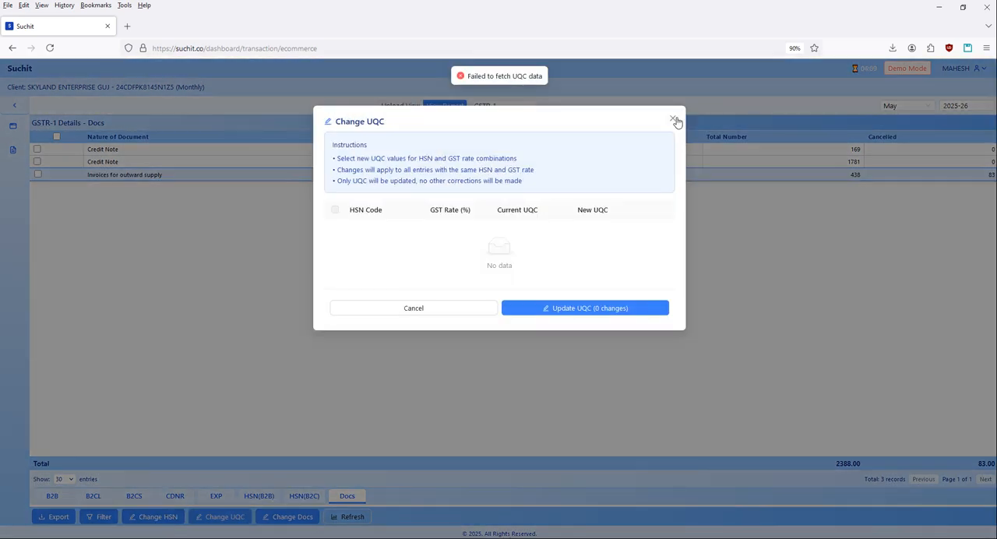
pyautogui.click(673, 118)
pyautogui.click(413, 305)
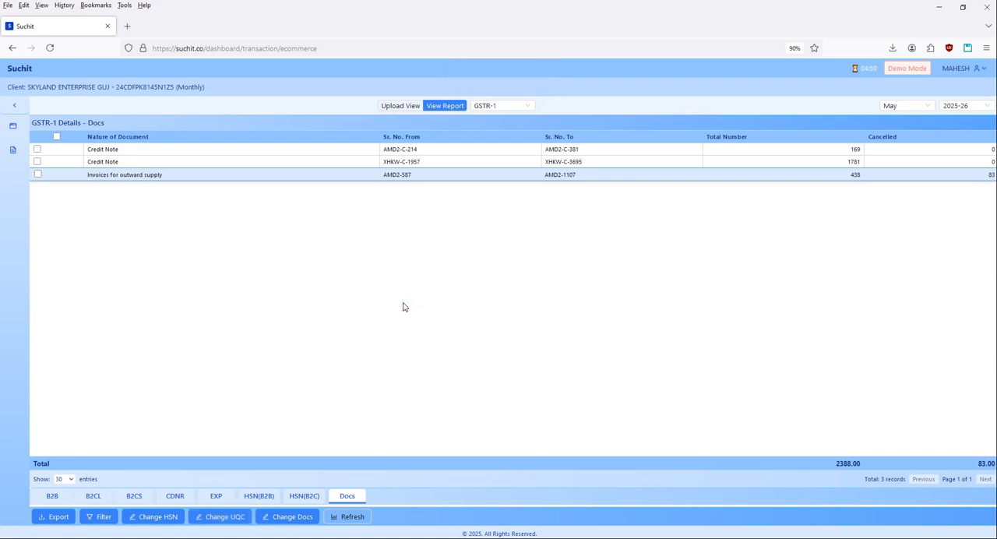
# Open the Amazon B2C document entry AMD2-587 to AMD2-1107 for editing and inspect its editable fields.
pyautogui.click(301, 518)
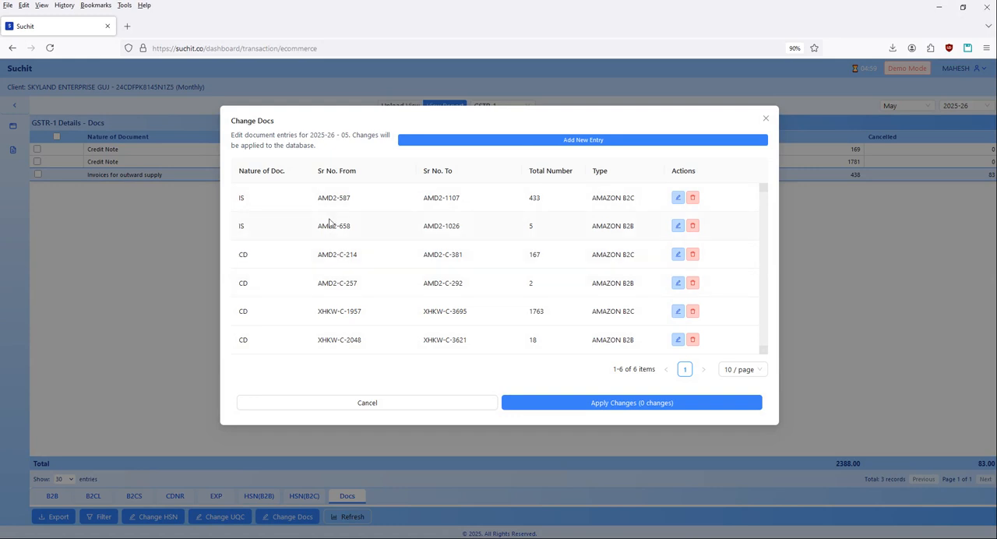
pyautogui.click(679, 198)
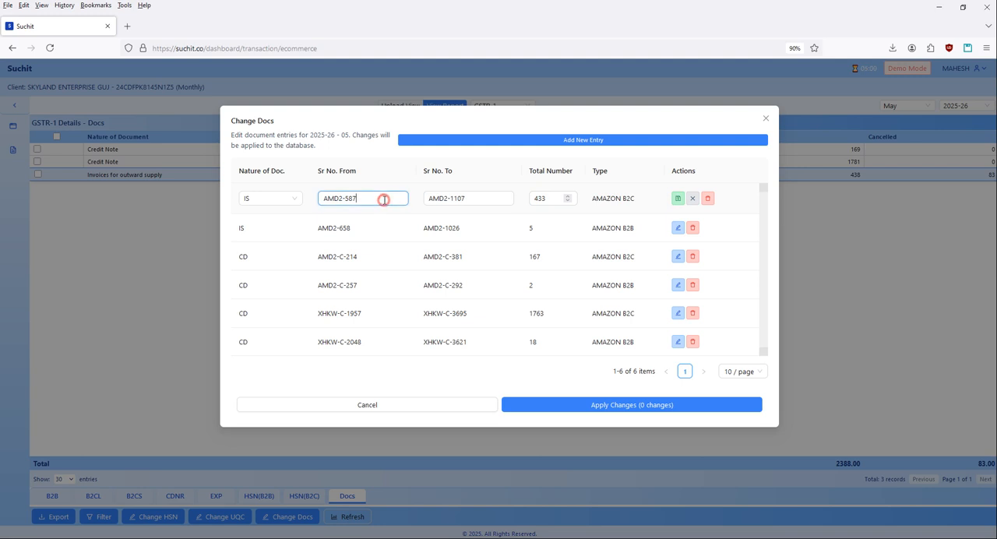
pyautogui.click(555, 199)
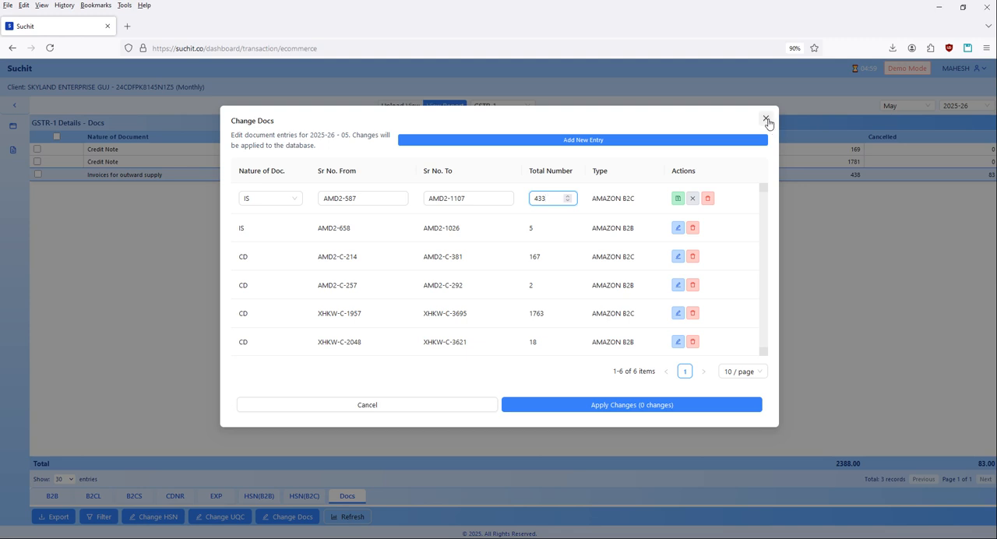
pyautogui.click(294, 201)
pyautogui.click(295, 201)
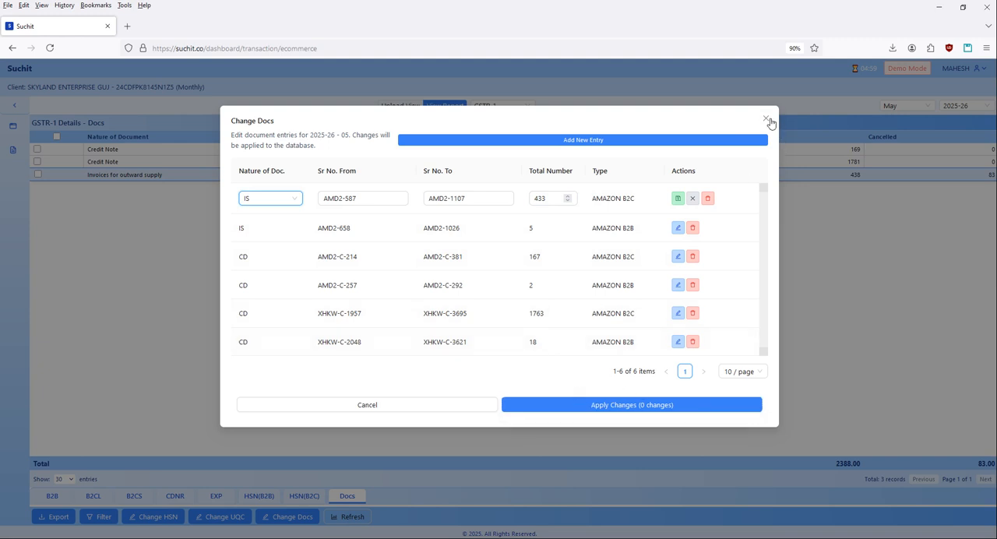
# Inspect the fields for adding a new document entry, cancel the entry and close the document changes without applying them.
pyautogui.click(546, 141)
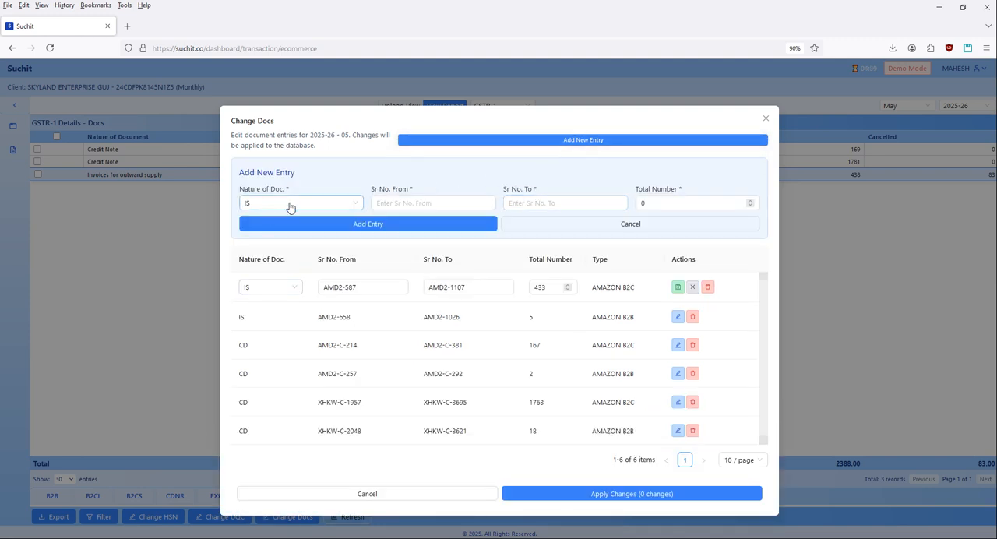
pyautogui.click(447, 202)
pyautogui.click(543, 200)
pyautogui.click(703, 203)
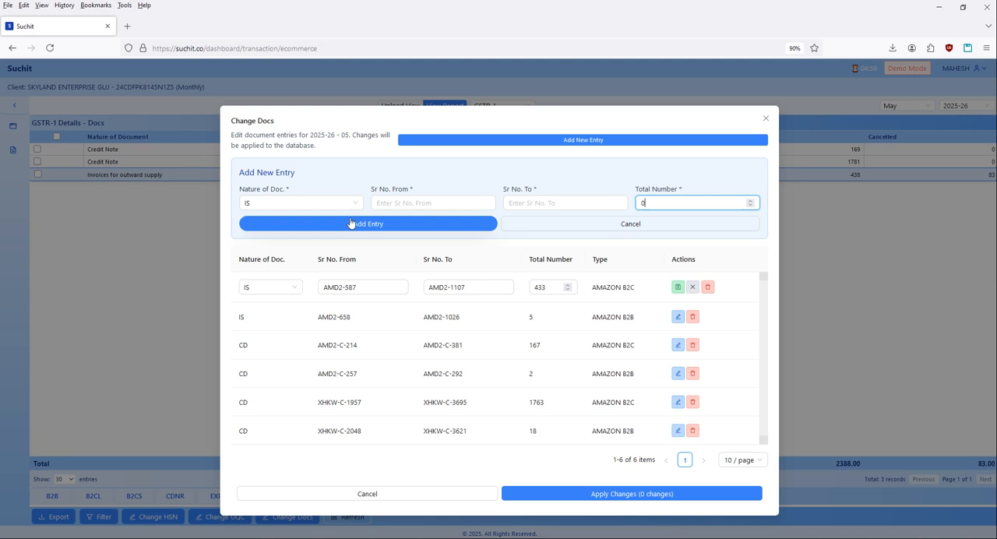
pyautogui.click(659, 226)
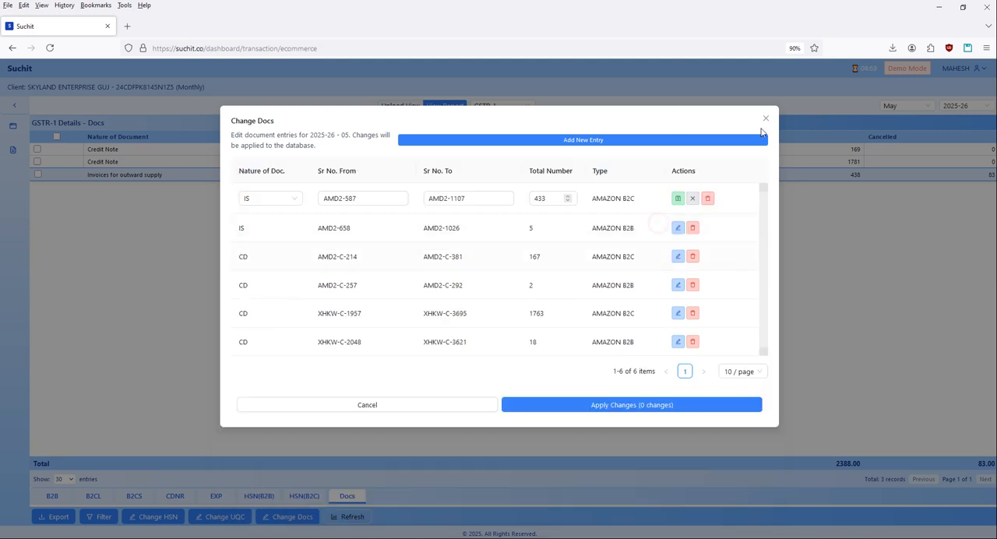
pyautogui.click(766, 121)
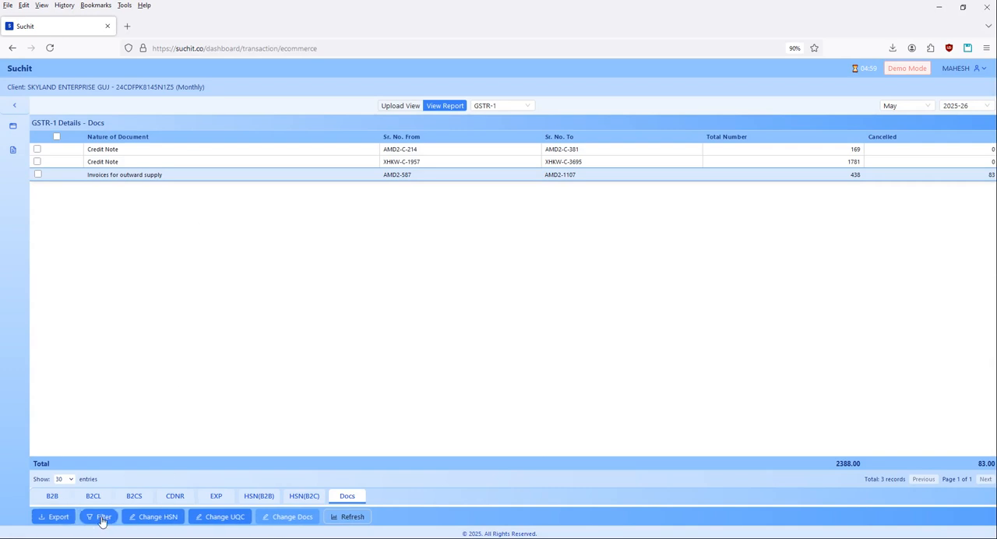
# Open the GSTR-1 report export and set the report type to Miracle Sales.
pyautogui.click(56, 518)
pyautogui.click(453, 147)
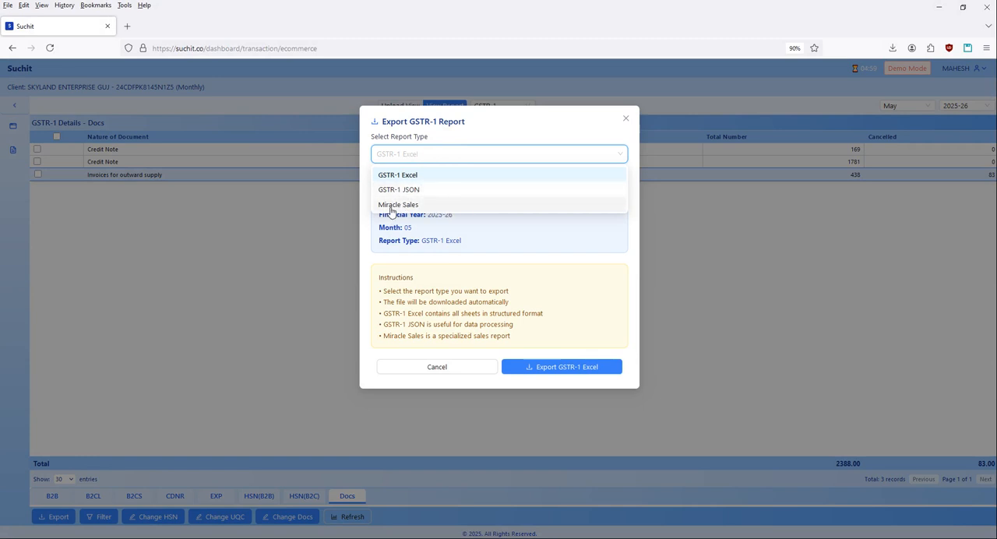
pyautogui.click(394, 205)
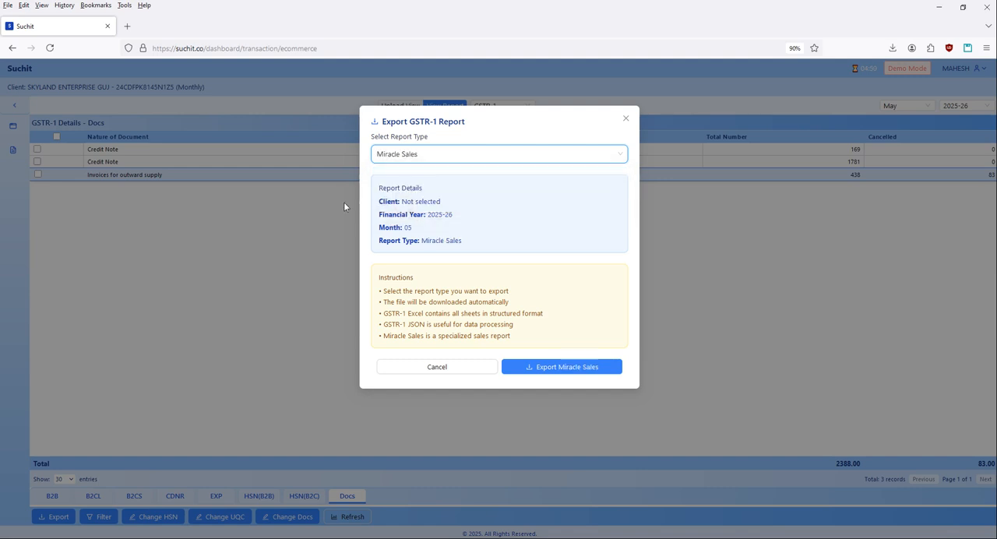
# Export the May 2025-26 GSTR-1 data with Miracle Sales as the report type.
pyautogui.click(454, 154)
pyautogui.click(454, 154)
pyautogui.click(461, 155)
pyautogui.click(423, 203)
pyautogui.click(556, 367)
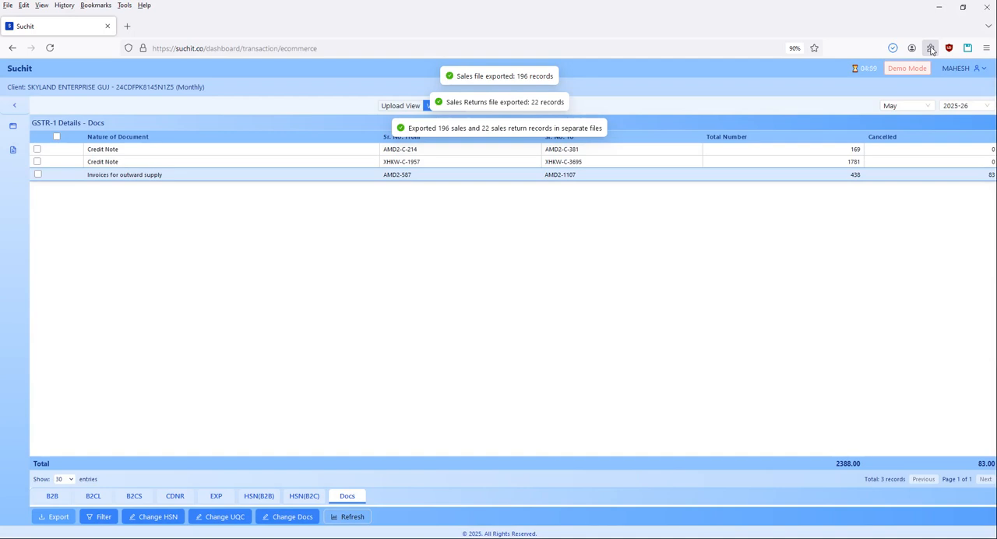
# Open the downloaded Miracle Sales workbook in Excel, enable editing and maximize its window.
pyautogui.click(896, 48)
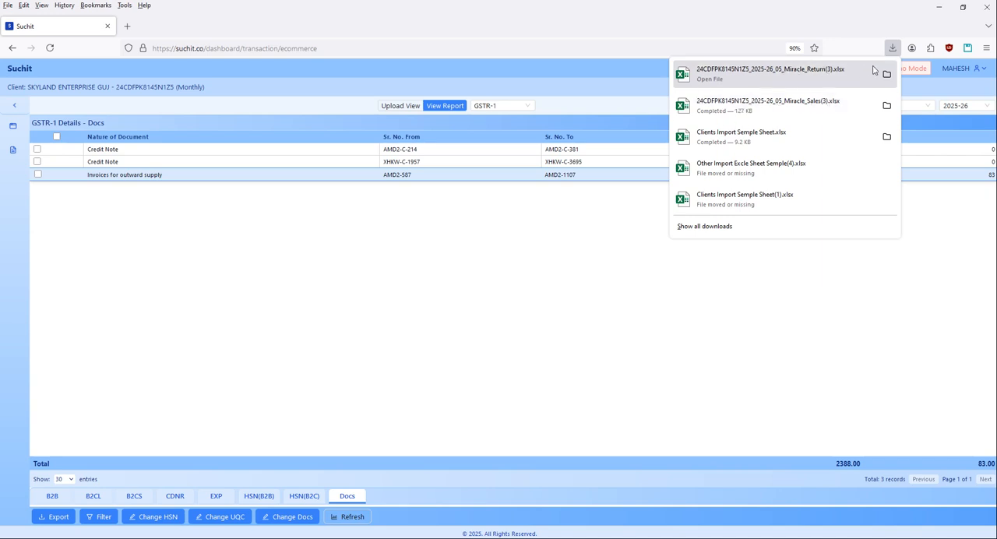
pyautogui.click(804, 108)
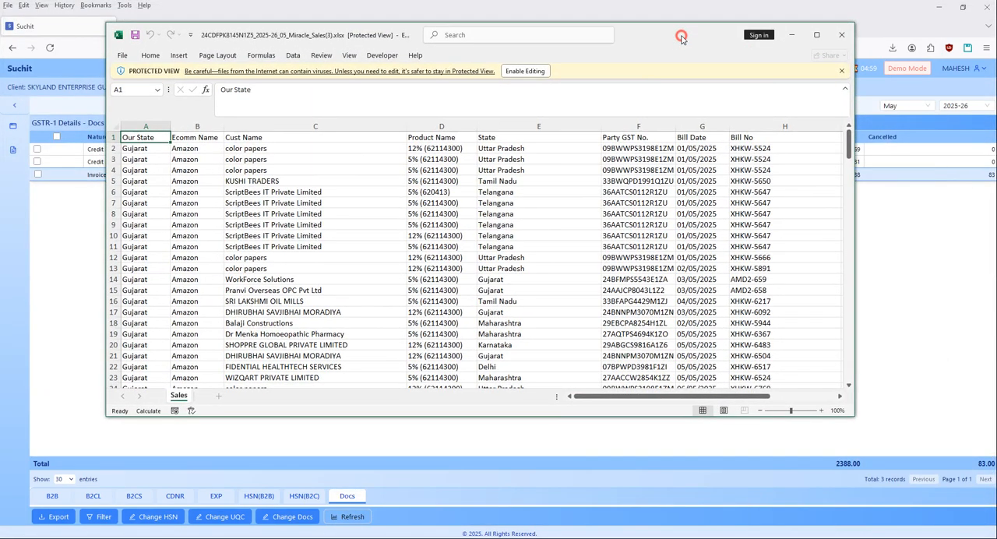
pyautogui.click(525, 71)
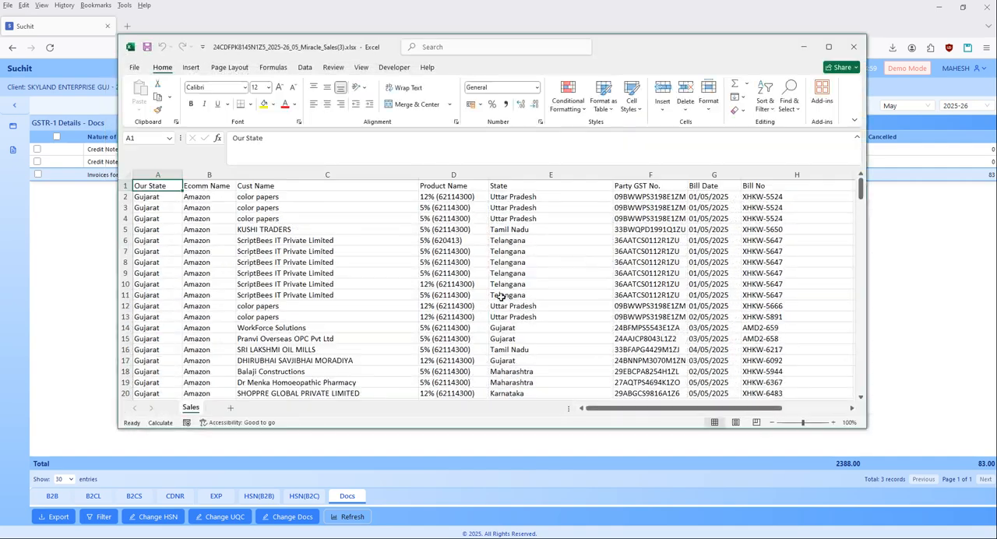
pyautogui.scroll(-6, 574, 282)
pyautogui.click(829, 47)
# Examine the Sales sheet's columns from Our State to Inv. Type and its rows to the end, and close the workbook.
pyautogui.click(612, 280)
pyautogui.hotkey('ctrl', 'Home')
pyautogui.press('Right')
pyautogui.hotkey('ctrl', 'Right')
pyautogui.press('Right')
pyautogui.press('Down')
pyautogui.press('Down')
pyautogui.press('Down')
pyautogui.press('Down')
pyautogui.press('Down')
pyautogui.press('Down')
pyautogui.press('Down')
pyautogui.press('Down')
pyautogui.press('Down')
pyautogui.press('Down')
pyautogui.press('Down')
pyautogui.press('Down')
pyautogui.press('Down')
pyautogui.press('Down')
pyautogui.press('Down')
pyautogui.press('Down')
pyautogui.press('Down')
pyautogui.press('Down')
pyautogui.press('Down')
pyautogui.press('Down')
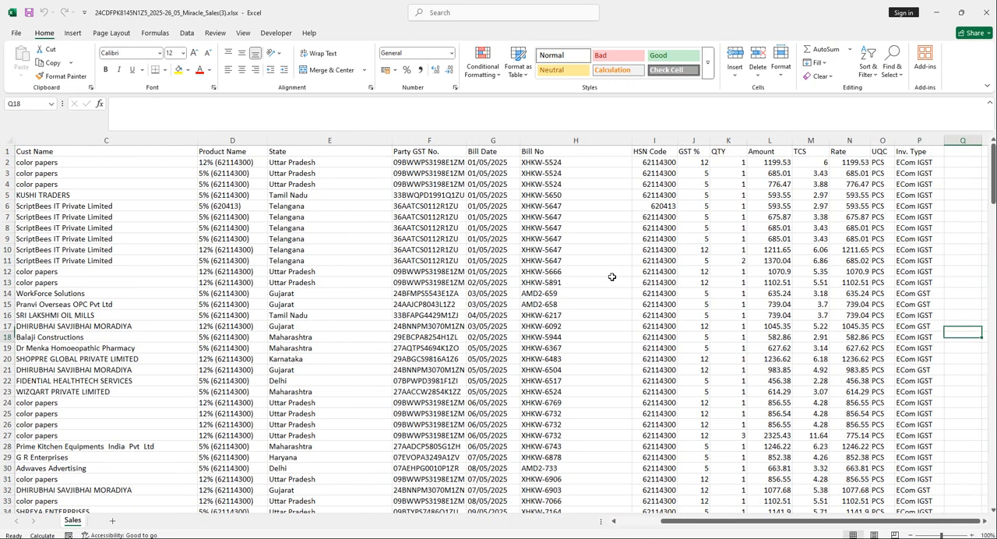
pyautogui.hotkey('ctrl', 'Down')
pyautogui.press('Left')
pyautogui.hotkey('ctrl', 'Up')
pyautogui.press('Up')
pyautogui.press('Up')
pyautogui.press('Up')
pyautogui.hotkey('ctrl', 'Home')
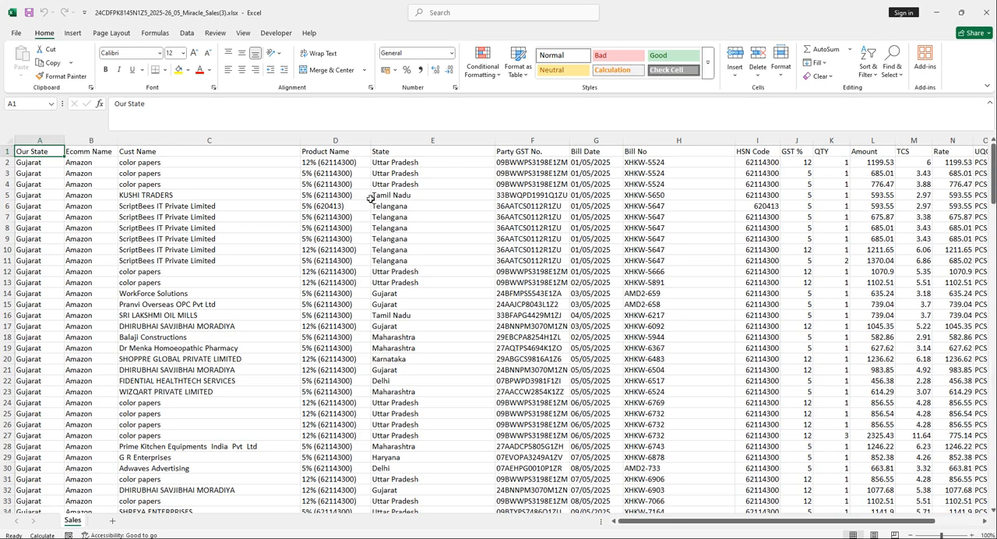
pyautogui.click(353, 215)
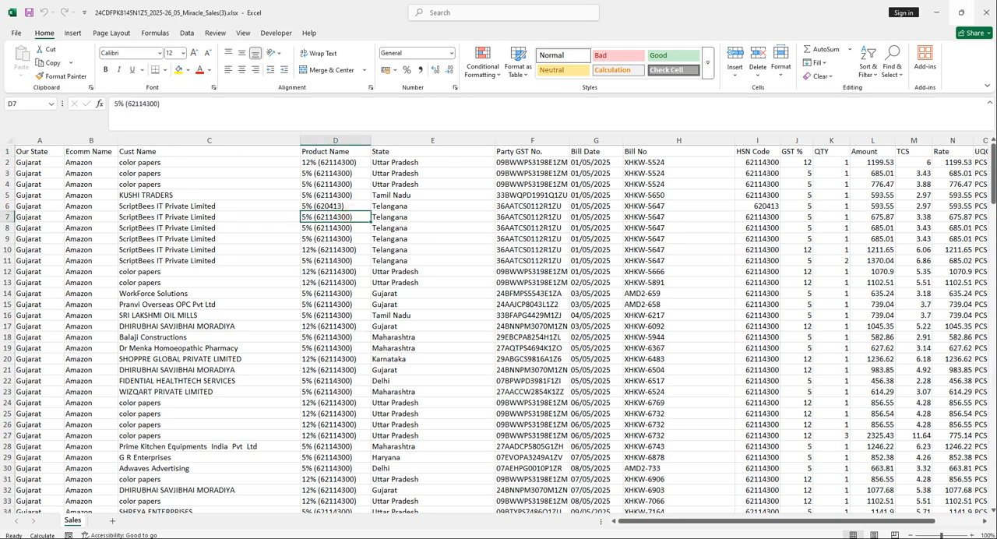
pyautogui.click(989, 13)
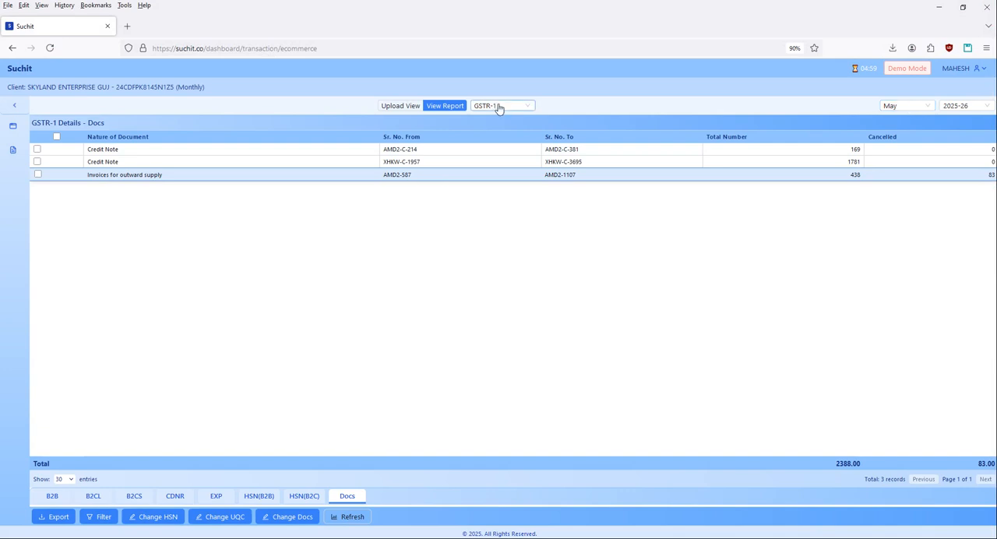
# Export the May 2025-26 GSTR-1 report as GSTR-1 JSON and check the file in the browser's downloads.
pyautogui.click(54, 524)
pyautogui.click(501, 156)
pyautogui.click(438, 189)
pyautogui.click(560, 369)
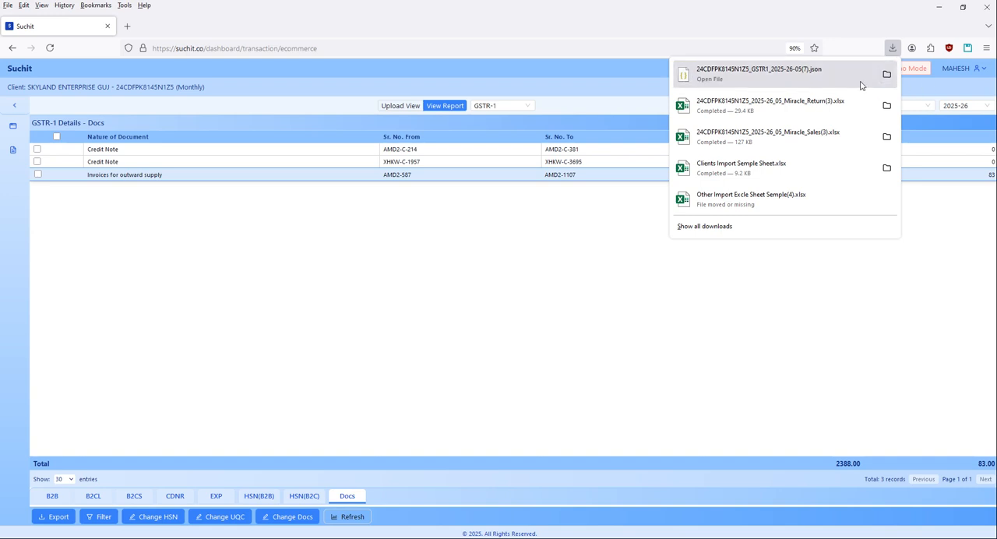
pyautogui.click(774, 380)
# Review the GSTR-1 B2B, B2CL, B2CS and CDNR details, inspecting several credit note rows in CDNR.
pyautogui.click(51, 496)
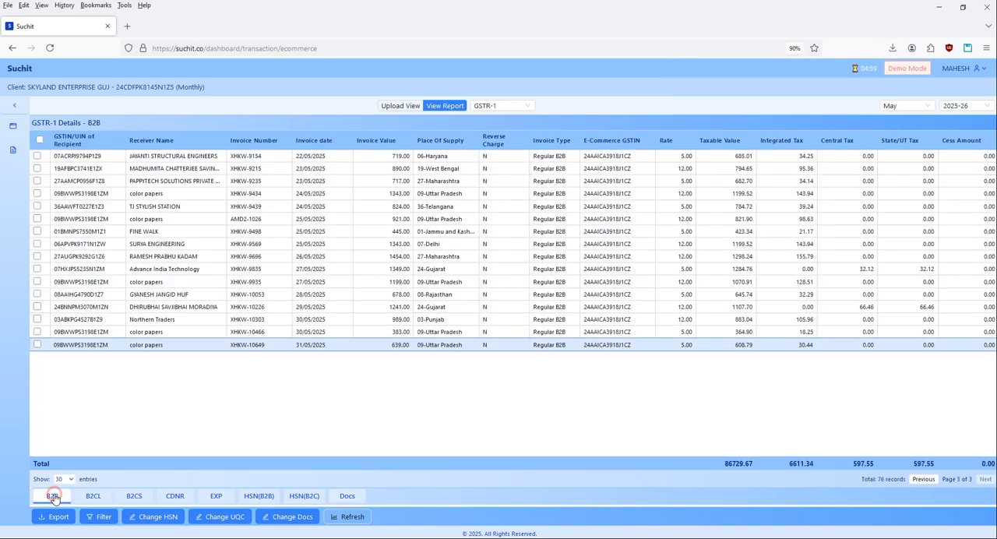
pyautogui.click(91, 499)
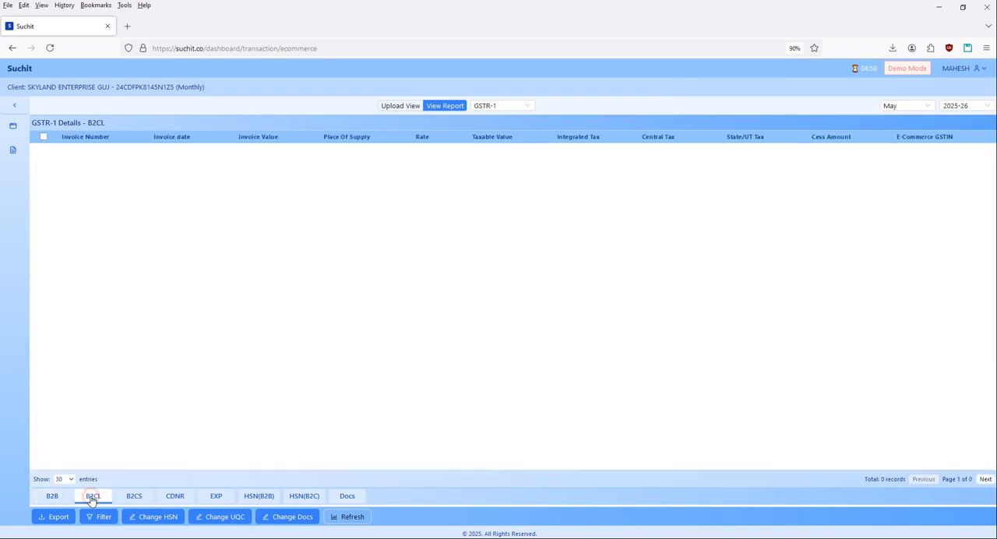
pyautogui.click(144, 500)
pyautogui.click(173, 498)
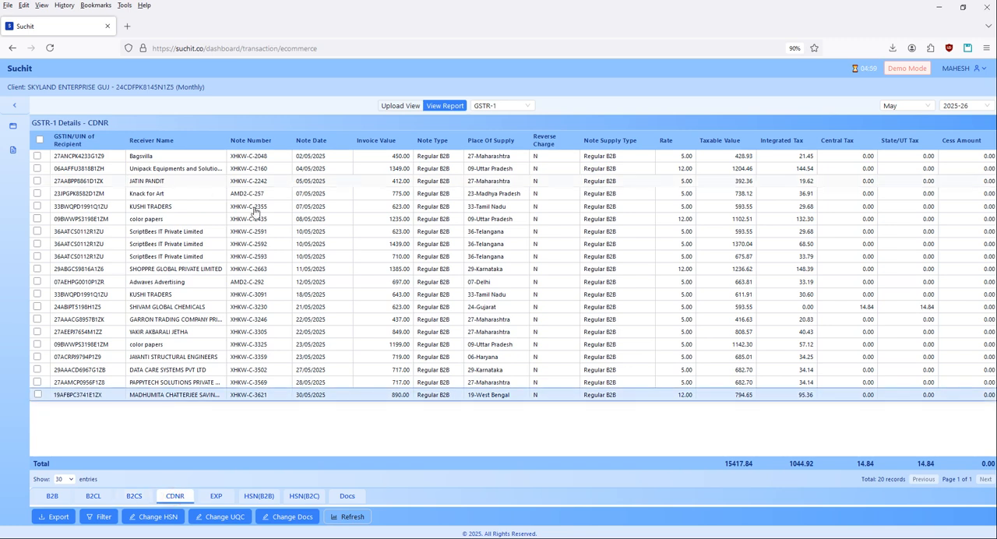
pyautogui.click(457, 284)
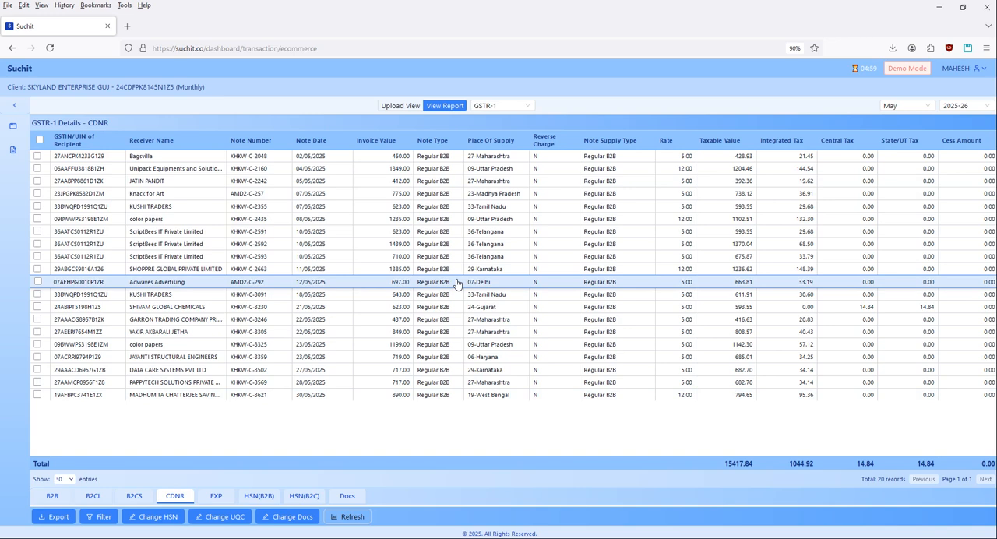
pyautogui.click(440, 329)
pyautogui.click(509, 247)
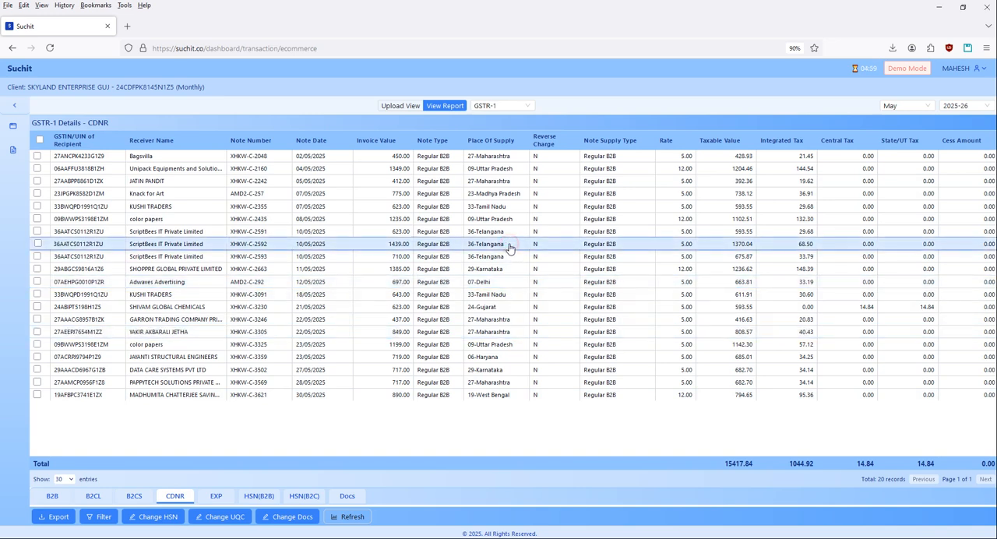
pyautogui.click(510, 308)
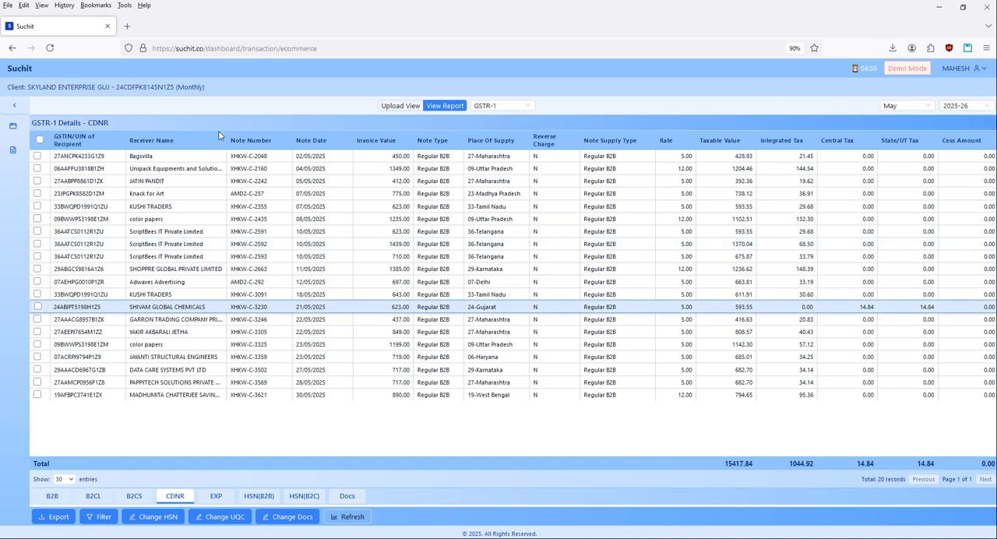
# Leave the e-commerce GSTR-1 report and return to the dashboard's welcome page.
pyautogui.click(265, 105)
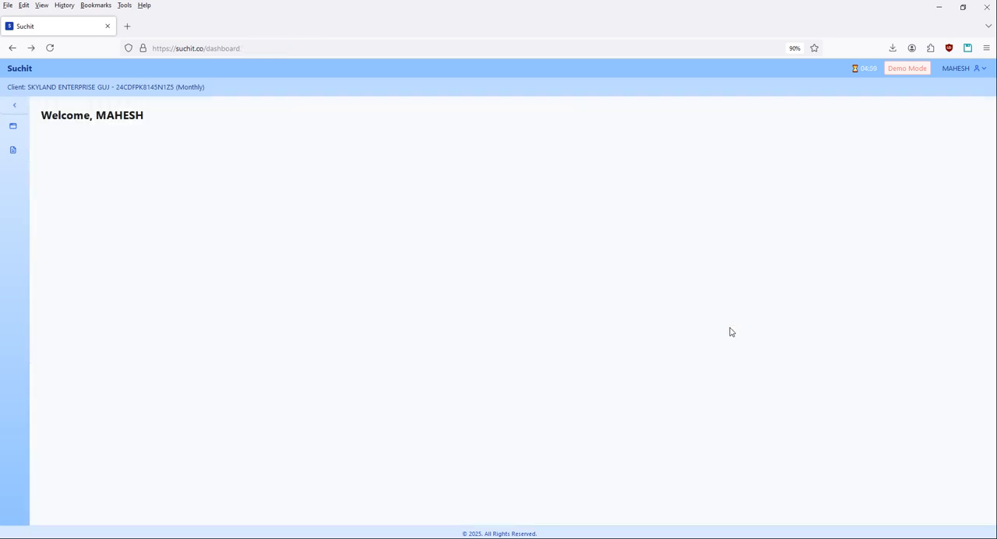
pyautogui.click(730, 332)
pyautogui.click(567, 275)
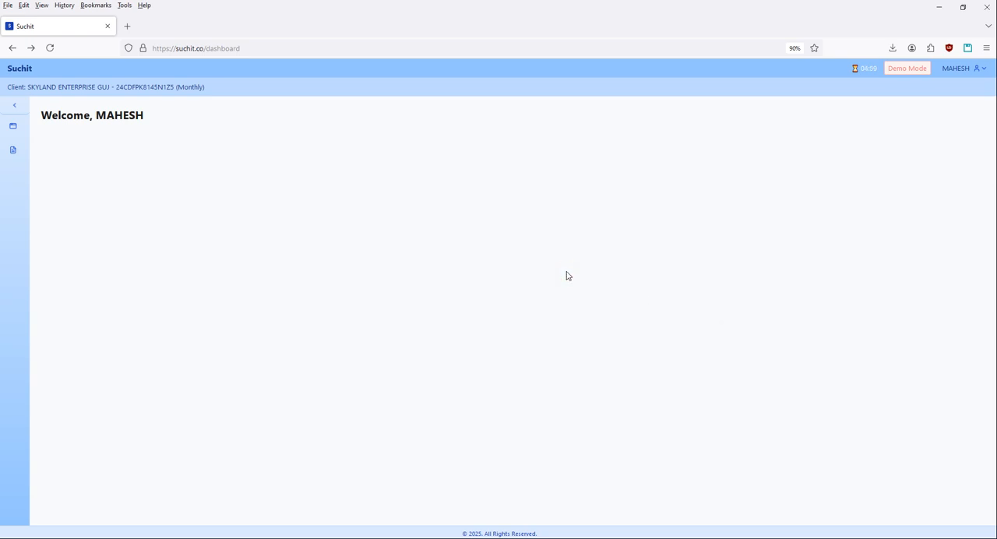